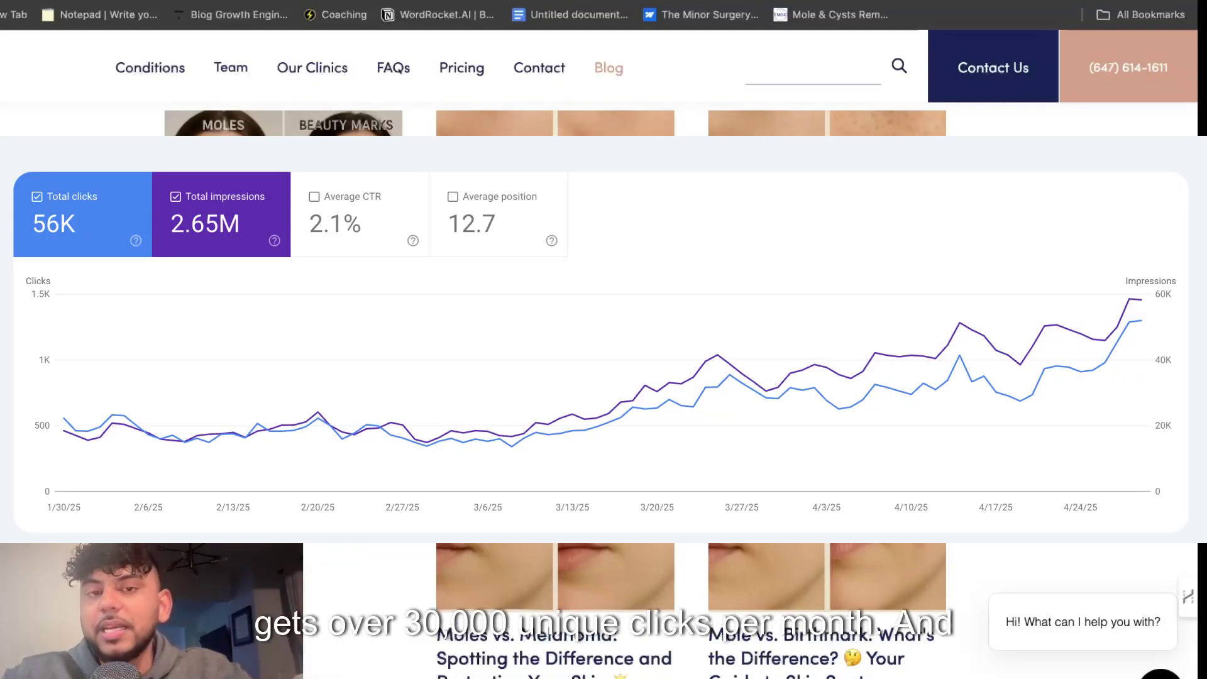
# Scroll past the Search Console clicks and impressions chart and through the clinic's blog listing.
pyautogui.scroll(-5, 603, 339)
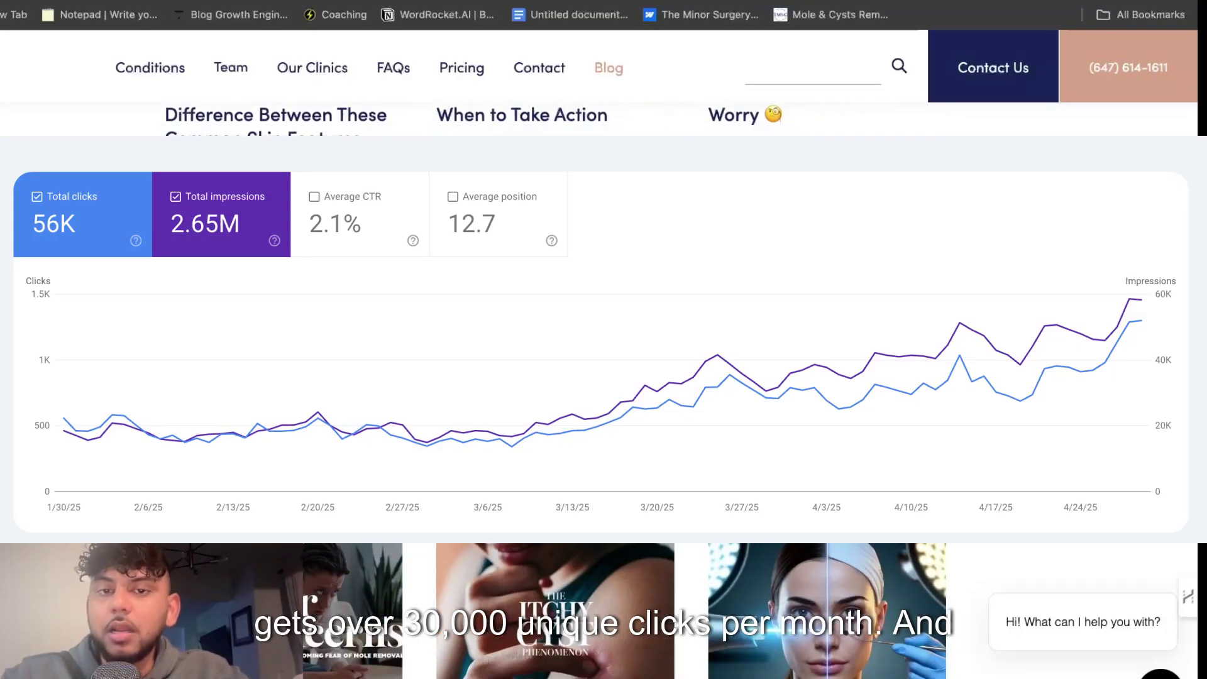
pyautogui.scroll(-3, 1029, 233)
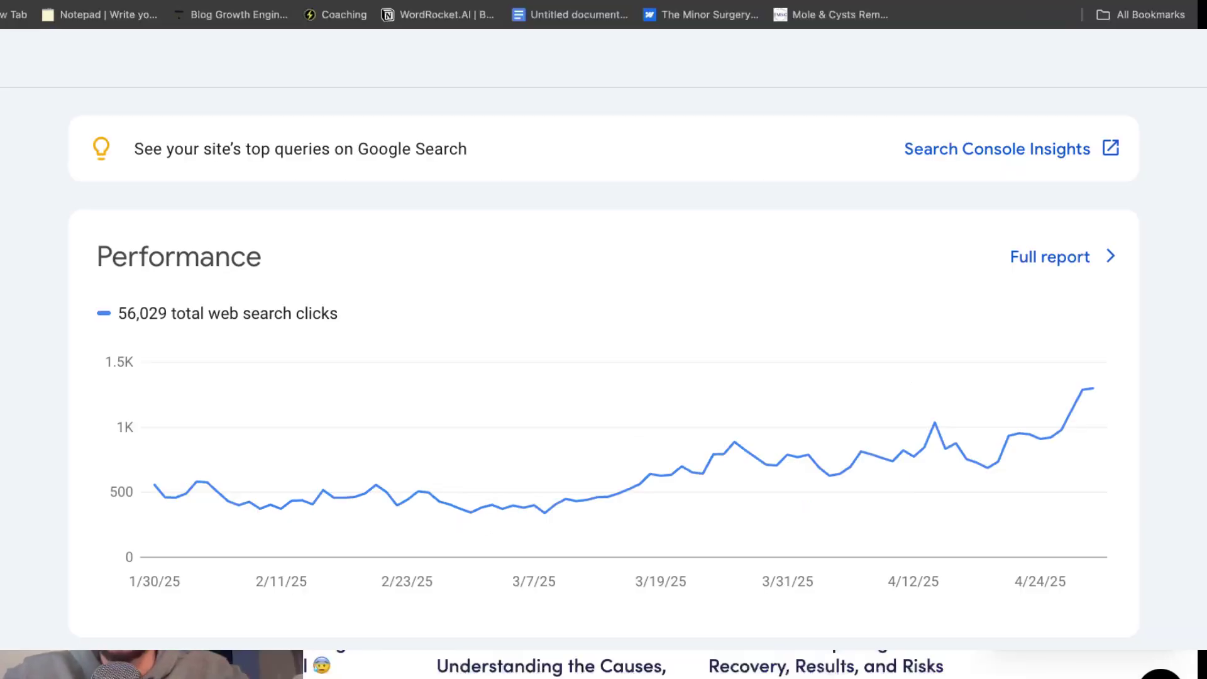
pyautogui.scroll(-3, 604, 340)
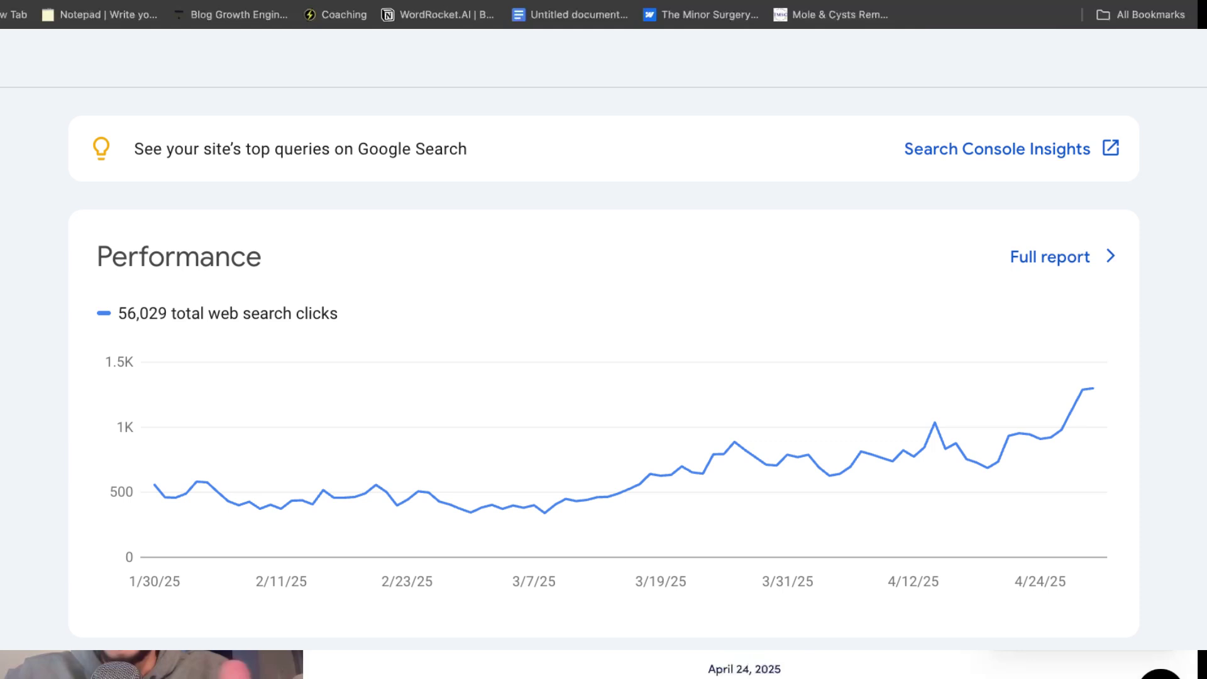
pyautogui.scroll(-3, 603, 339)
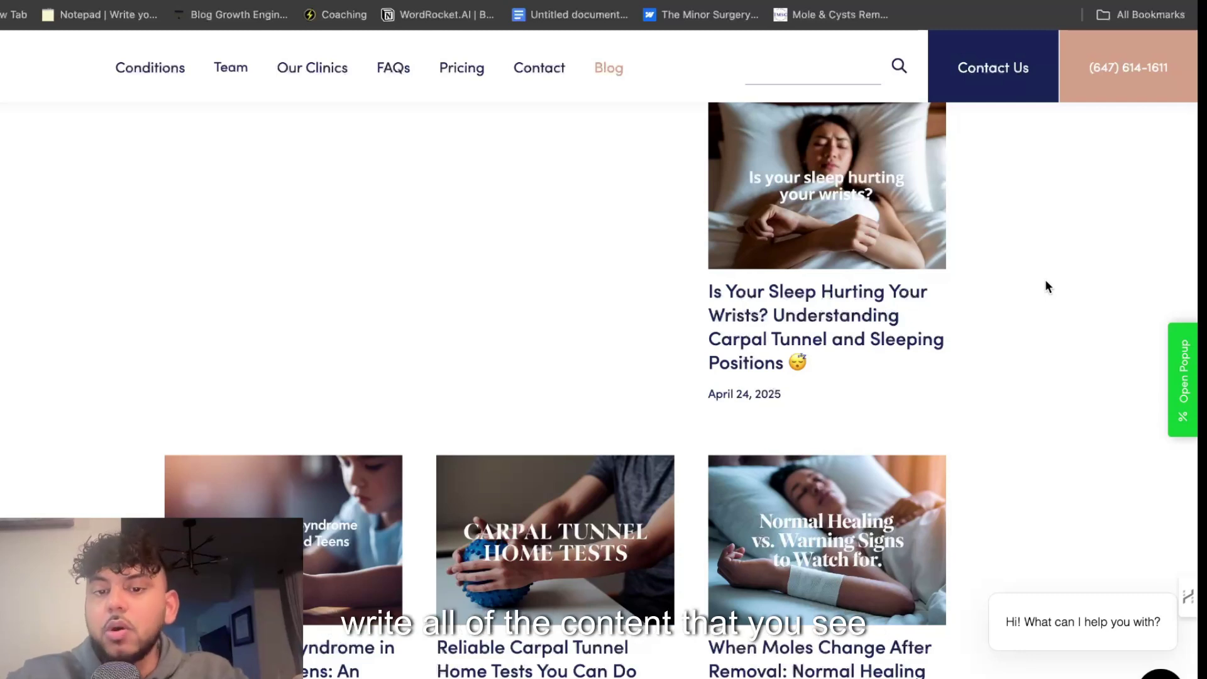
pyautogui.scroll(-4, 1046, 282)
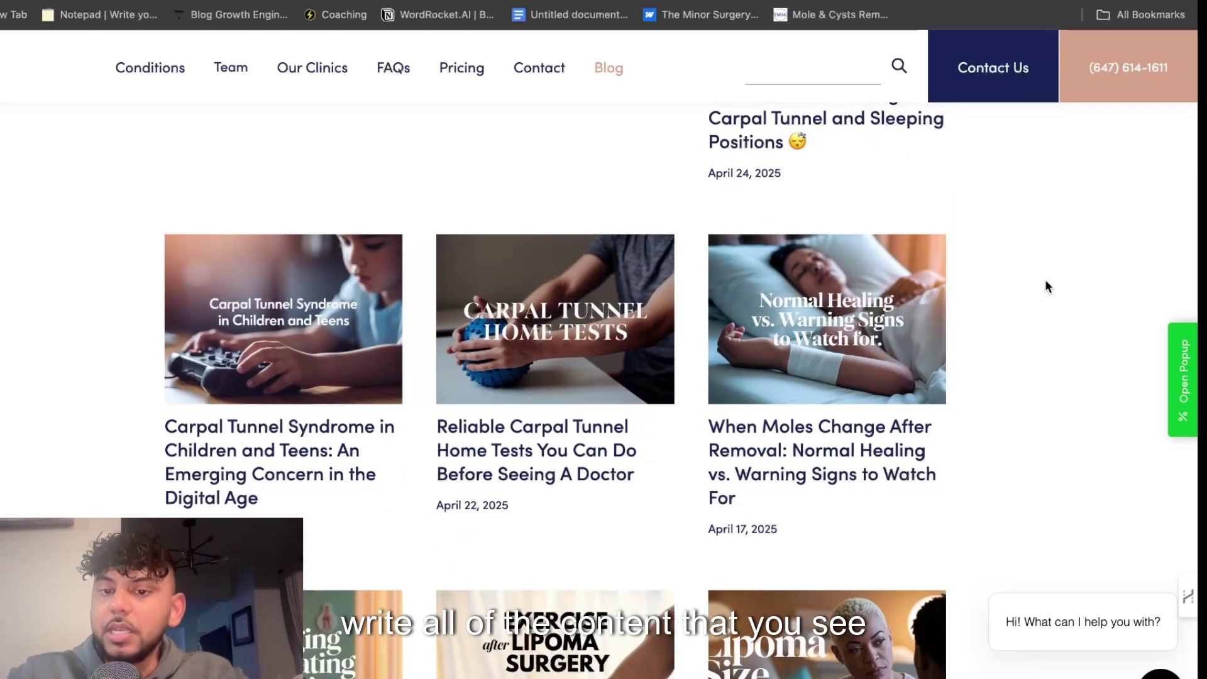
pyautogui.scroll(-4, 1045, 282)
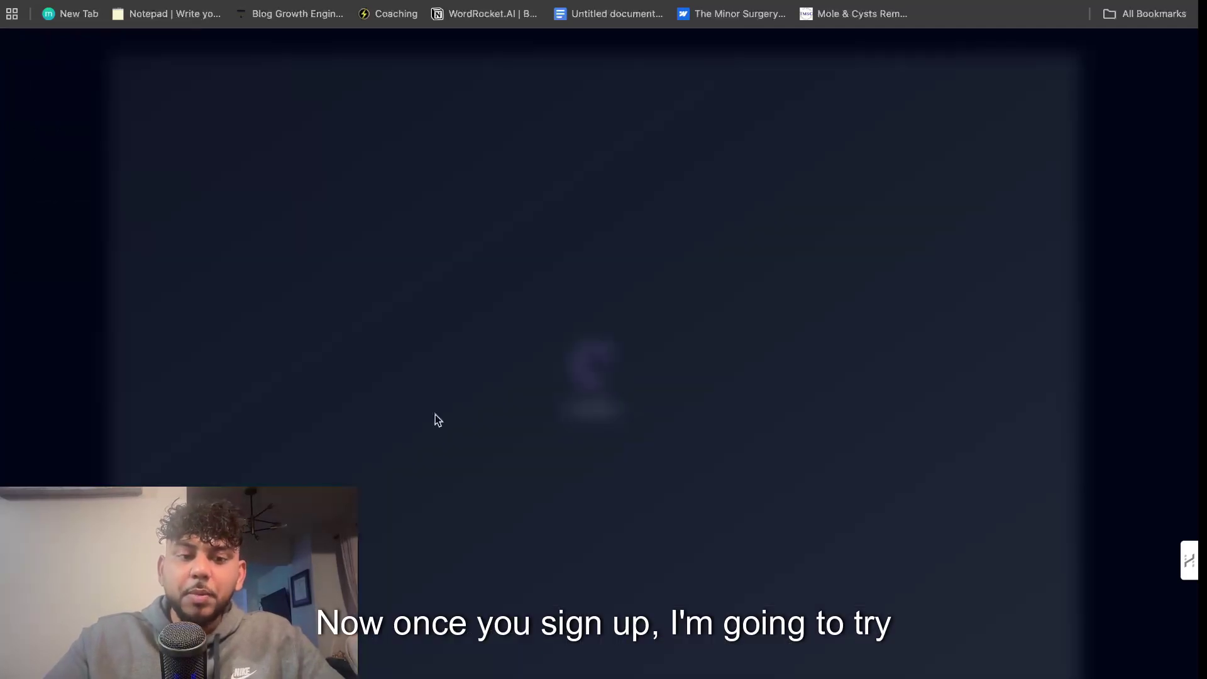
# Sign up for a new WordRocket account with an e-mail and password, declining browser password saving.
pyautogui.click(655, 272)
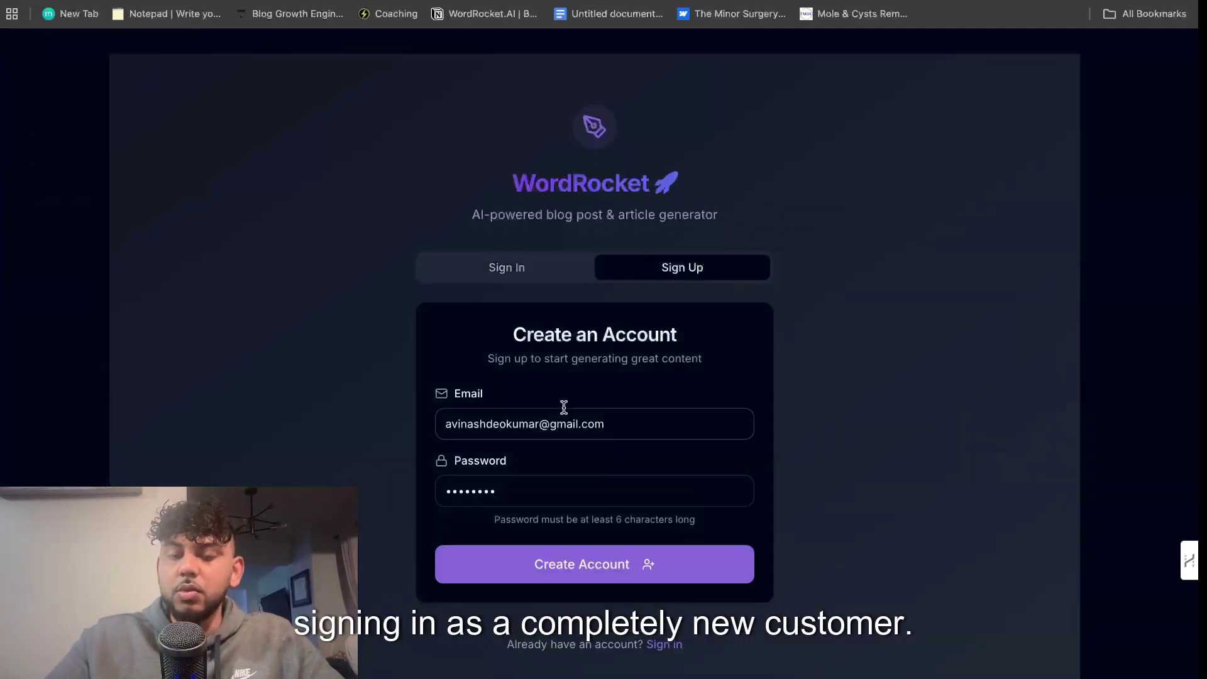
pyautogui.click(507, 426)
pyautogui.click(552, 481)
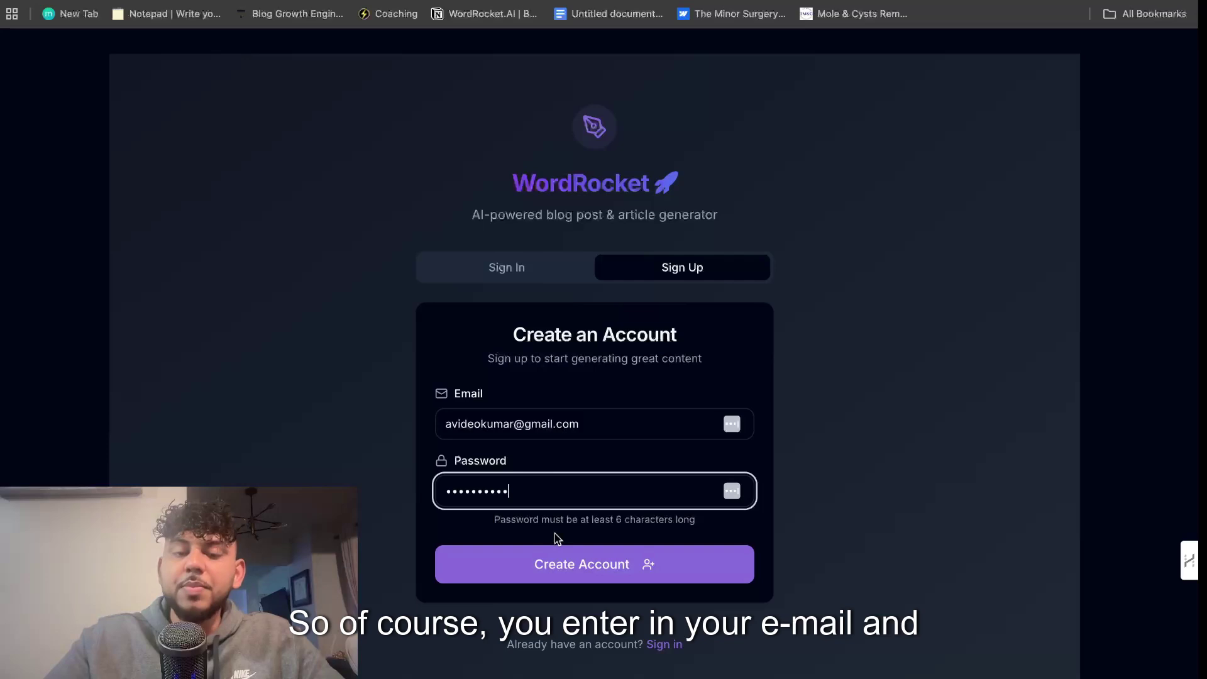
pyautogui.click(578, 567)
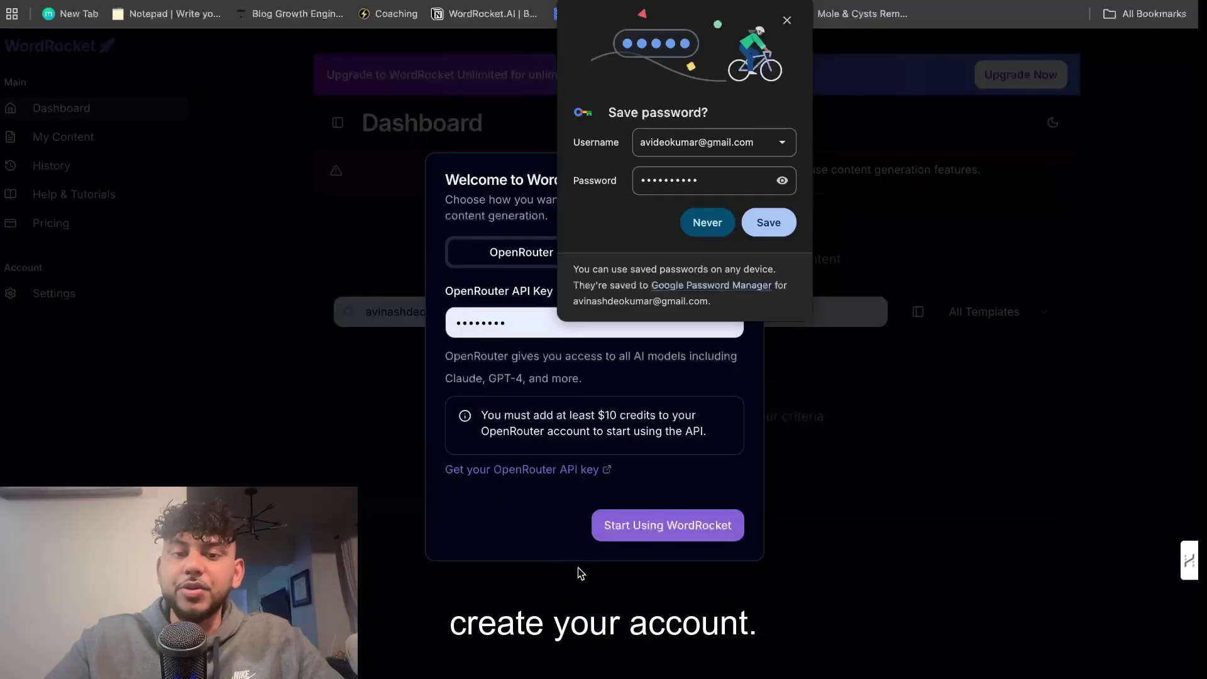
pyautogui.click(705, 223)
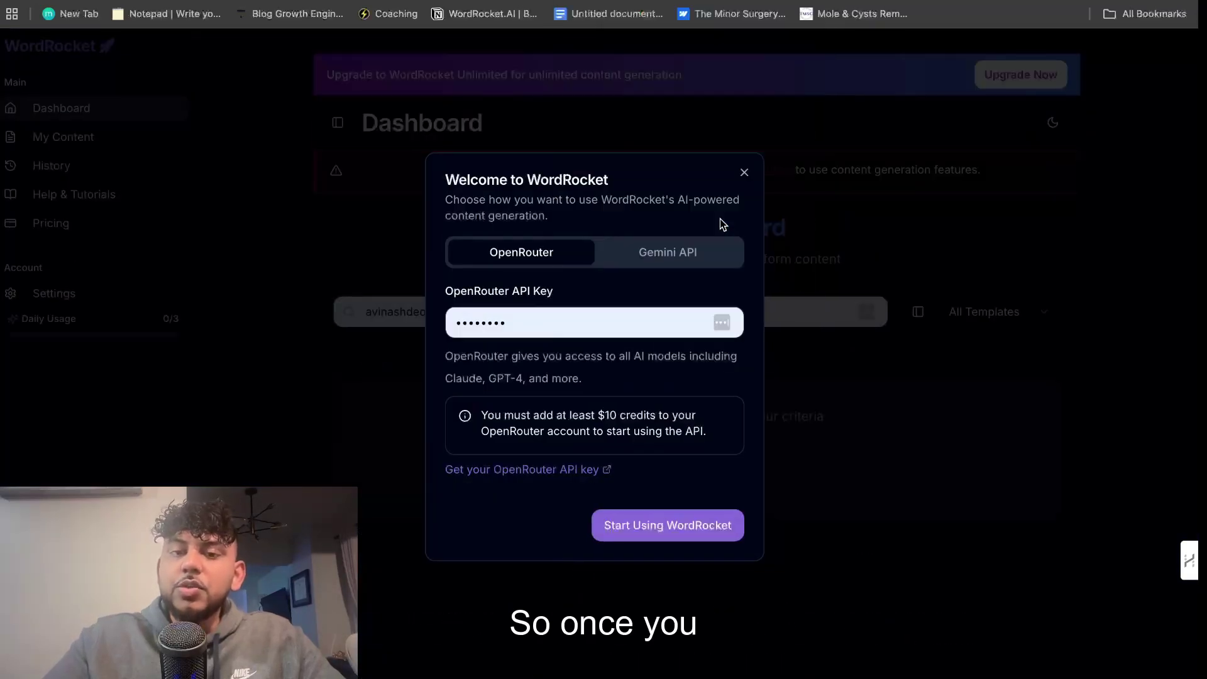
# Clear the autofilled OpenRouter key and choose Gemini API with its key field emptied.
pyautogui.click(660, 318)
pyautogui.press('BackSpace')
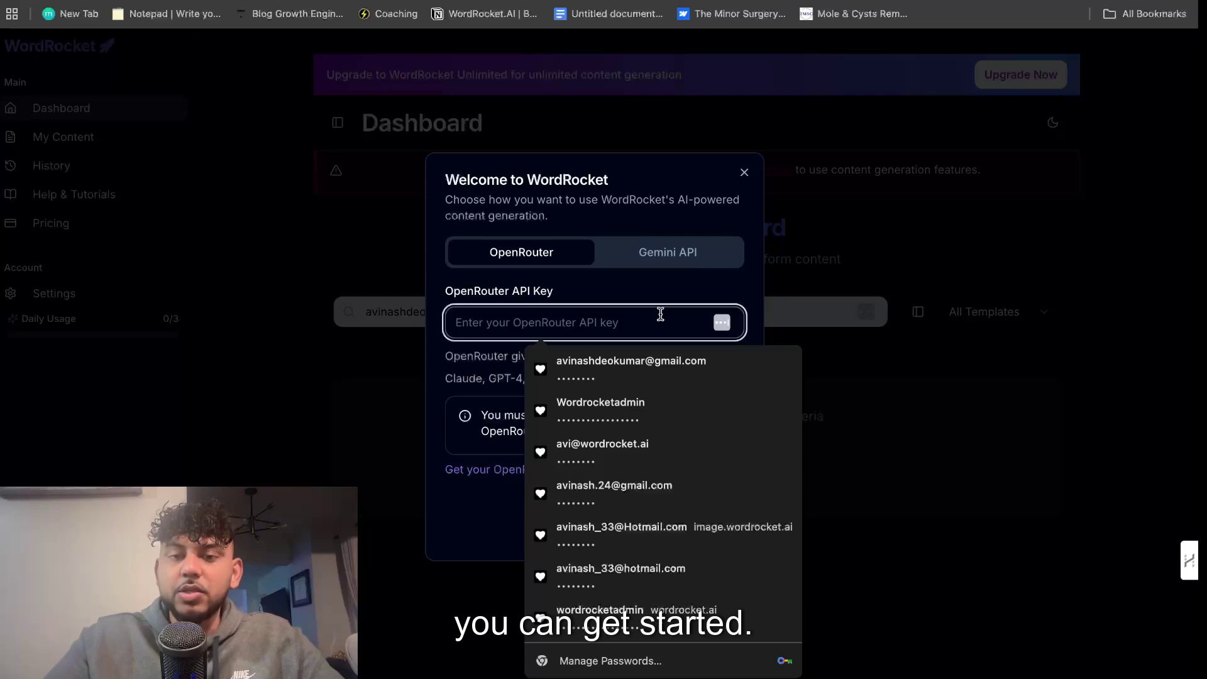
pyautogui.click(660, 302)
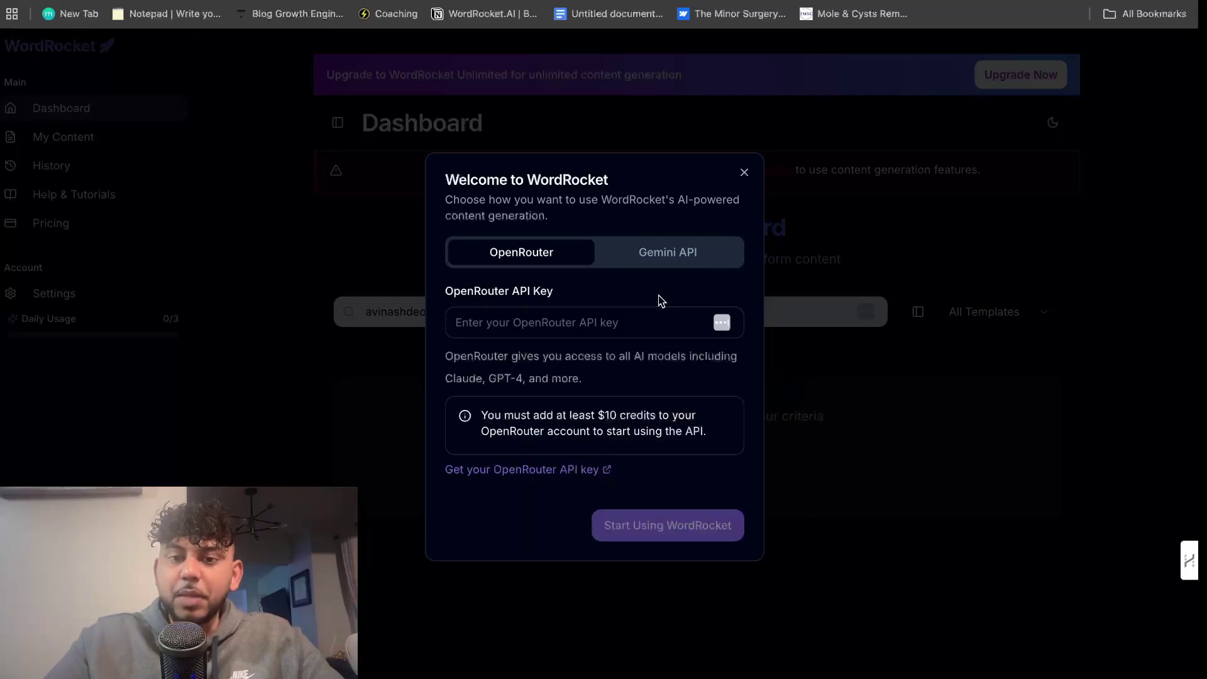
pyautogui.click(665, 254)
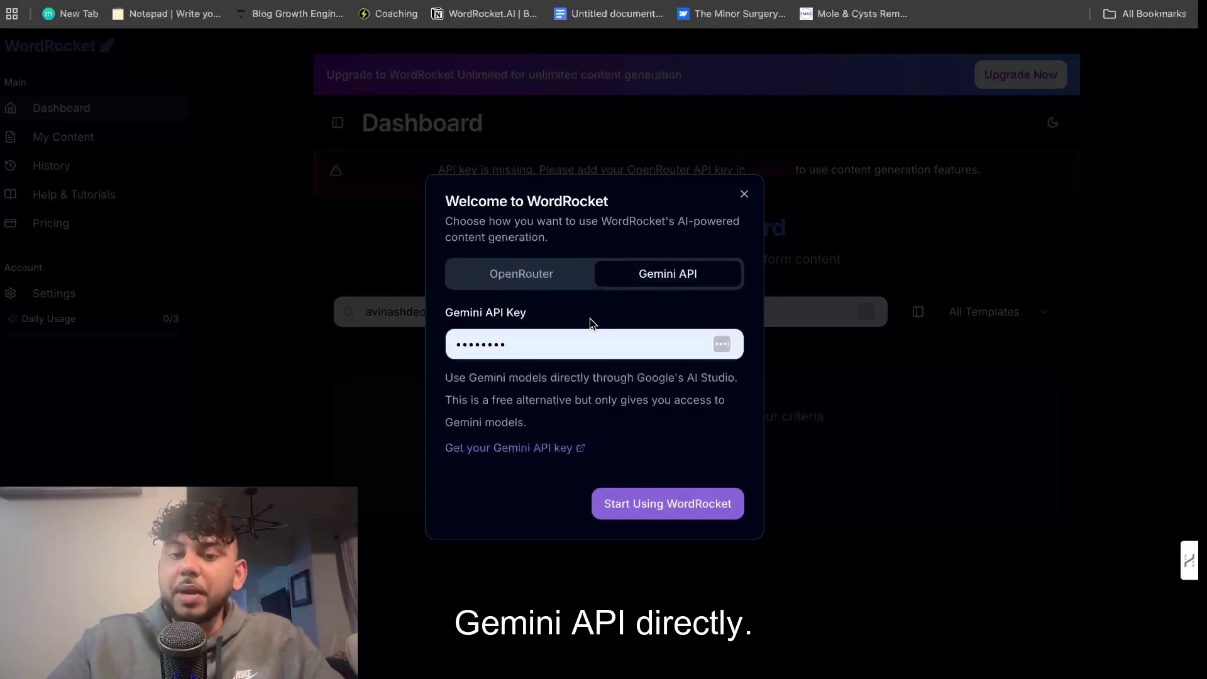
pyautogui.click(581, 335)
pyautogui.press('BackSpace')
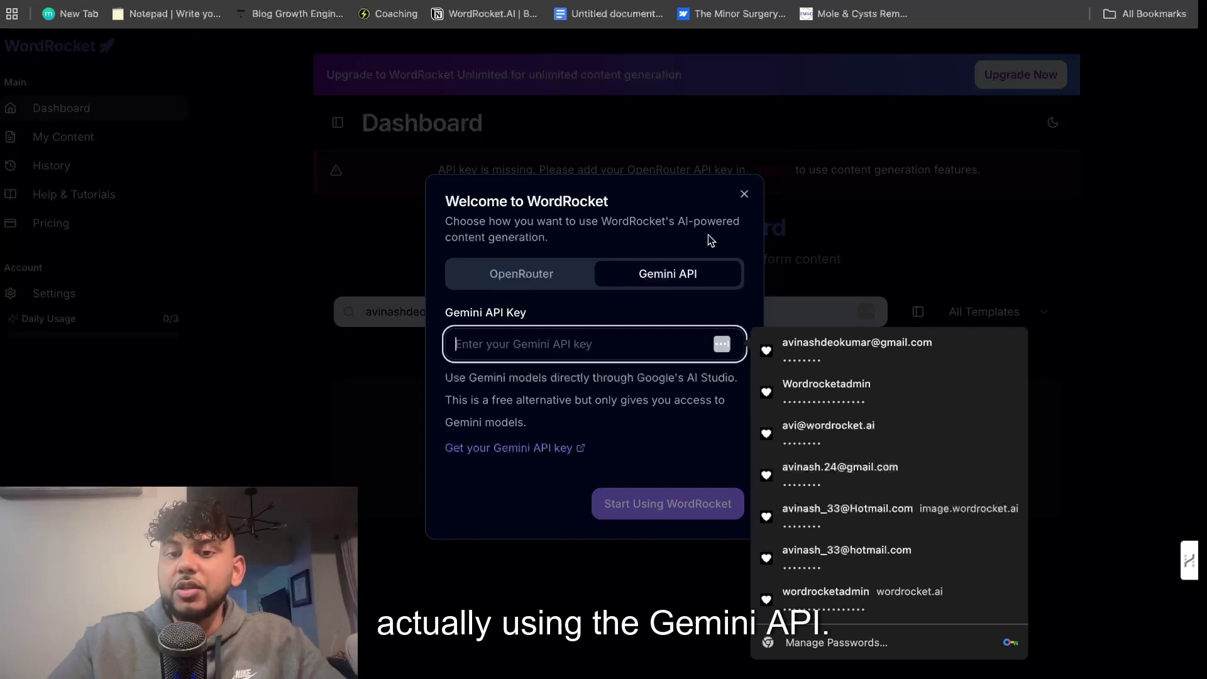
pyautogui.press('super+t')
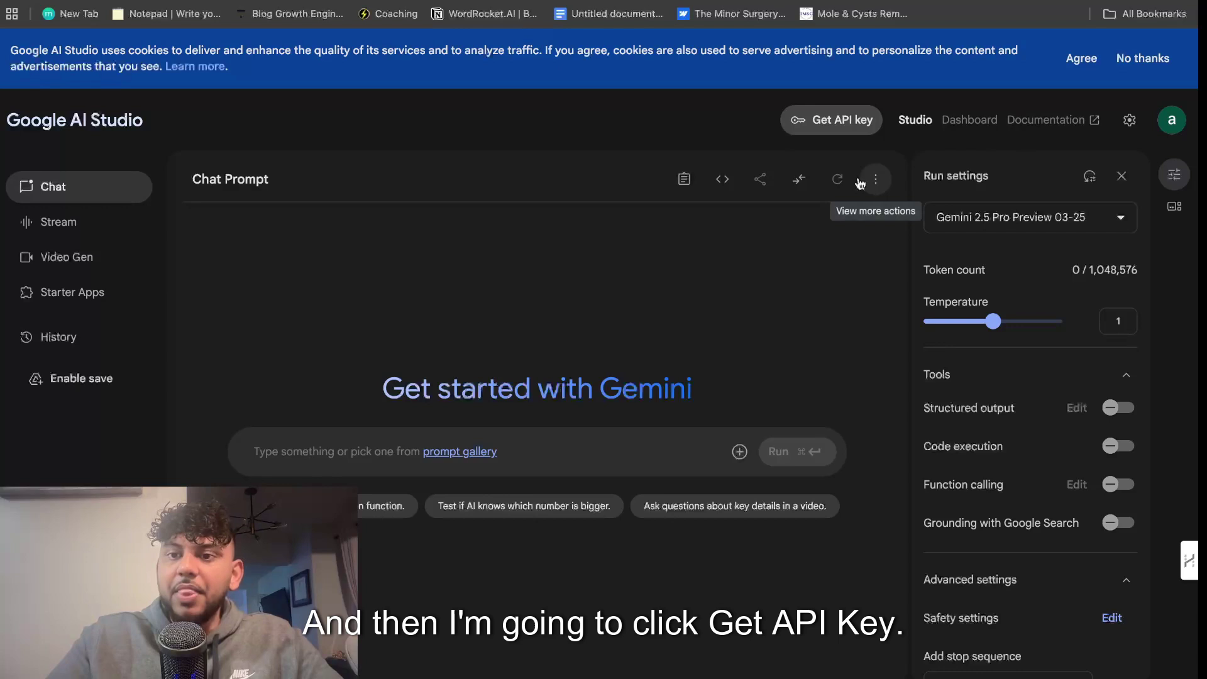
# Copy the full key from the Gemini API project row on the API Keys page.
pyautogui.click(823, 130)
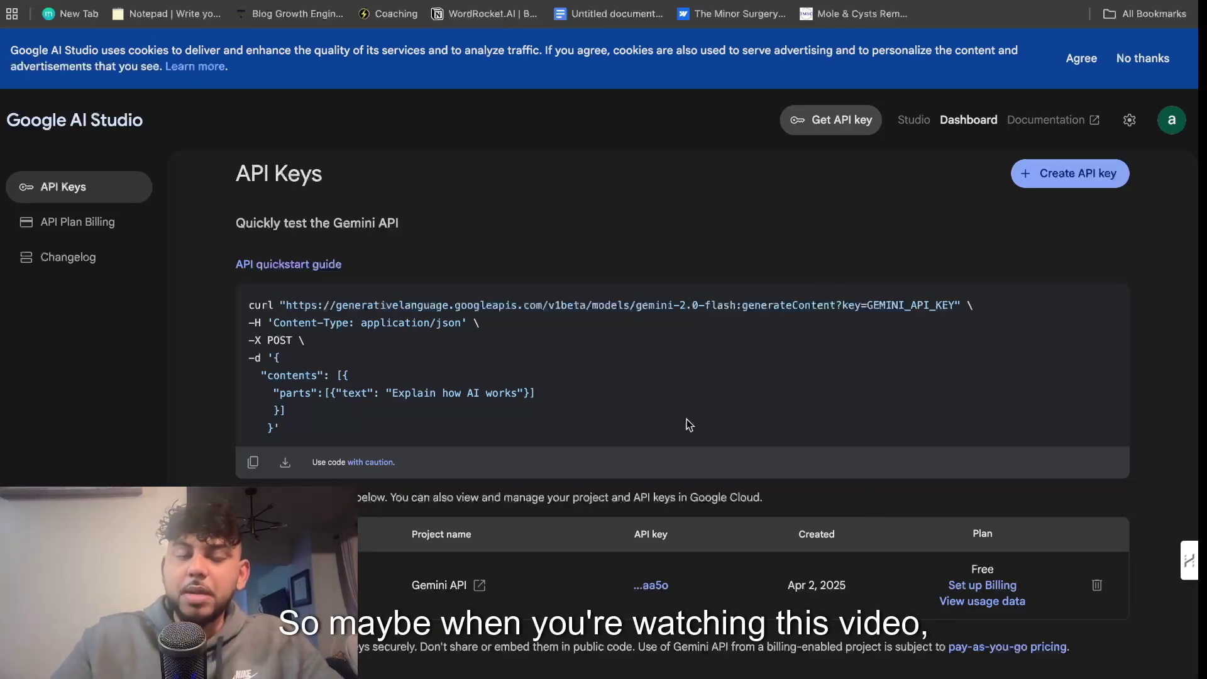
pyautogui.click(654, 587)
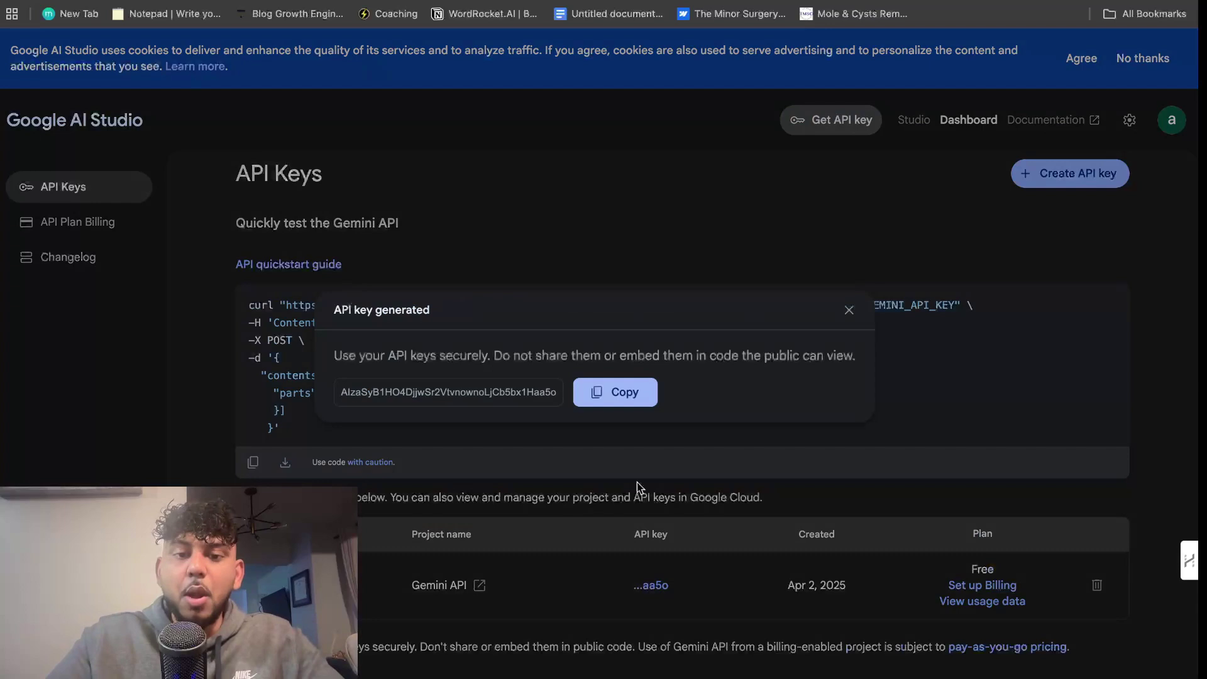
pyautogui.click(848, 311)
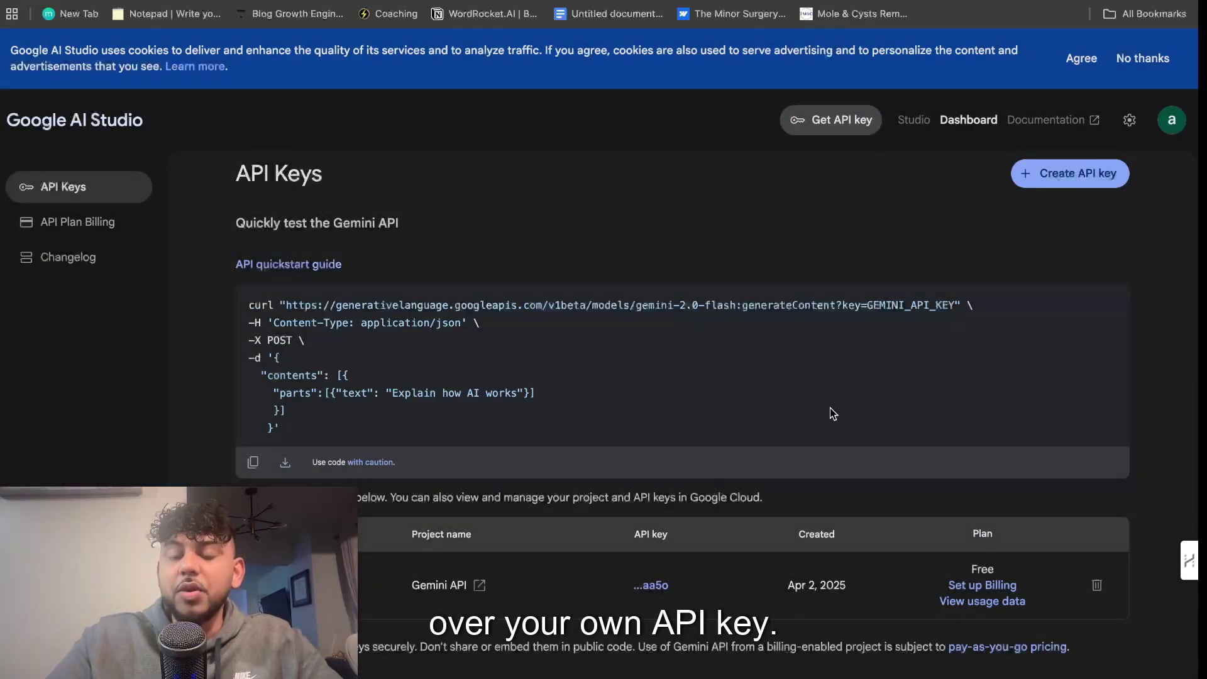
pyautogui.click(654, 586)
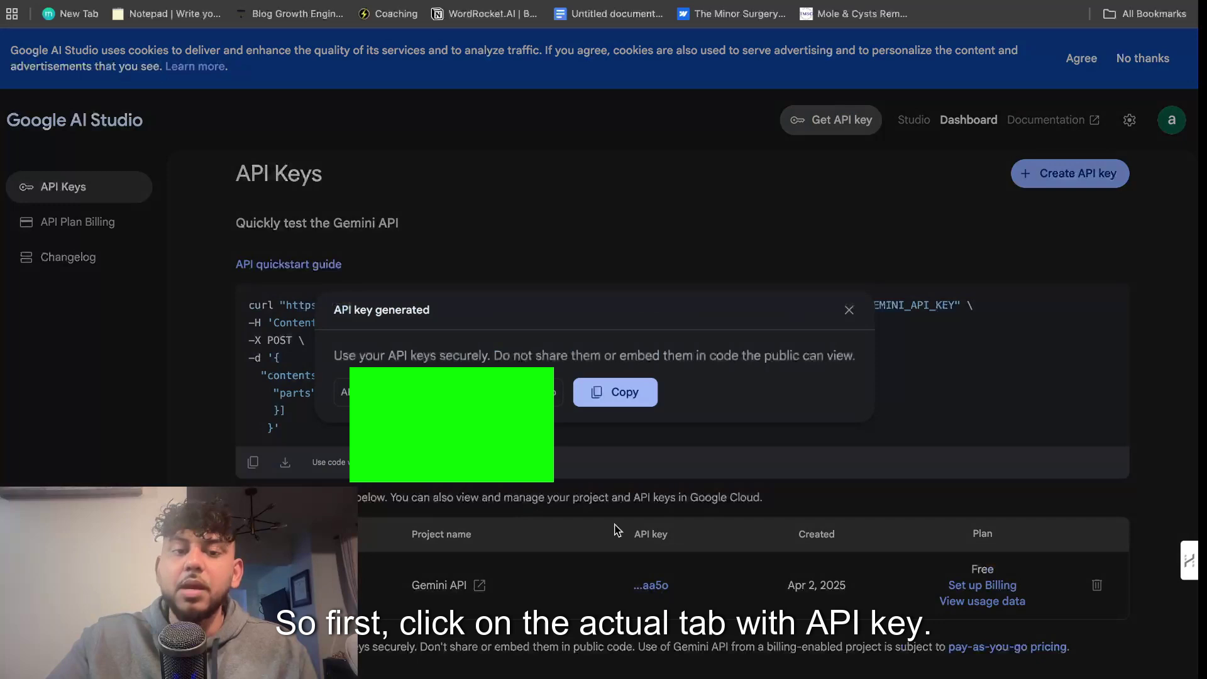
pyautogui.click(615, 392)
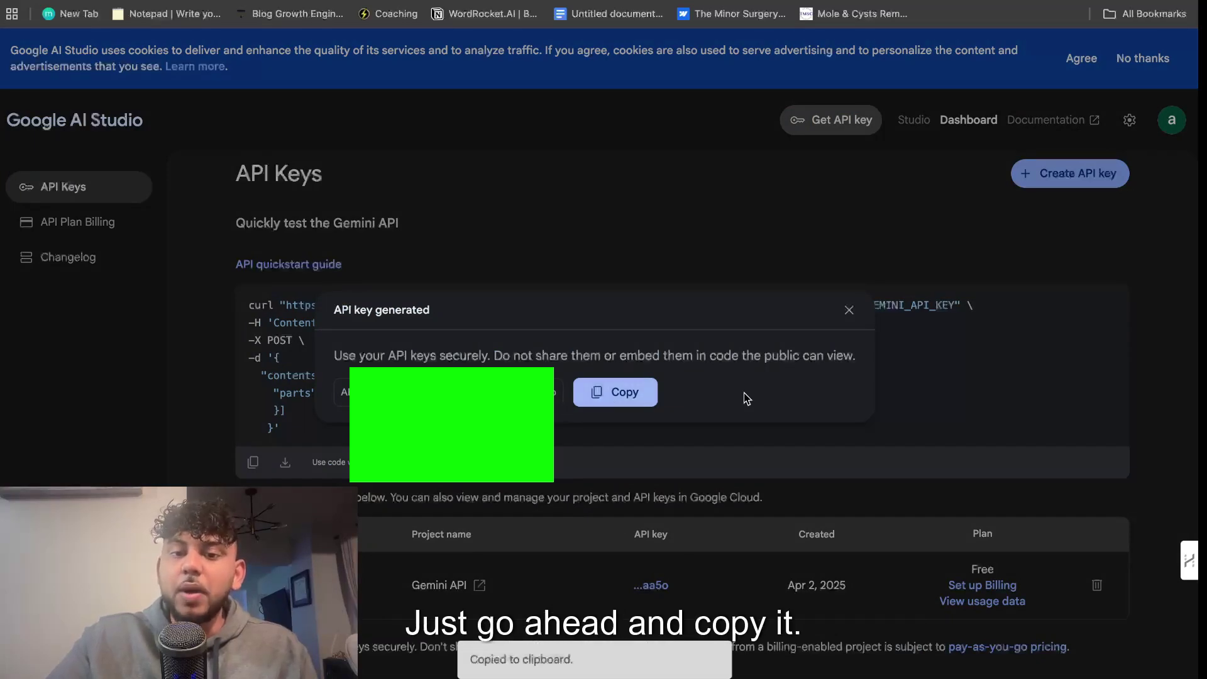
pyautogui.click(797, 438)
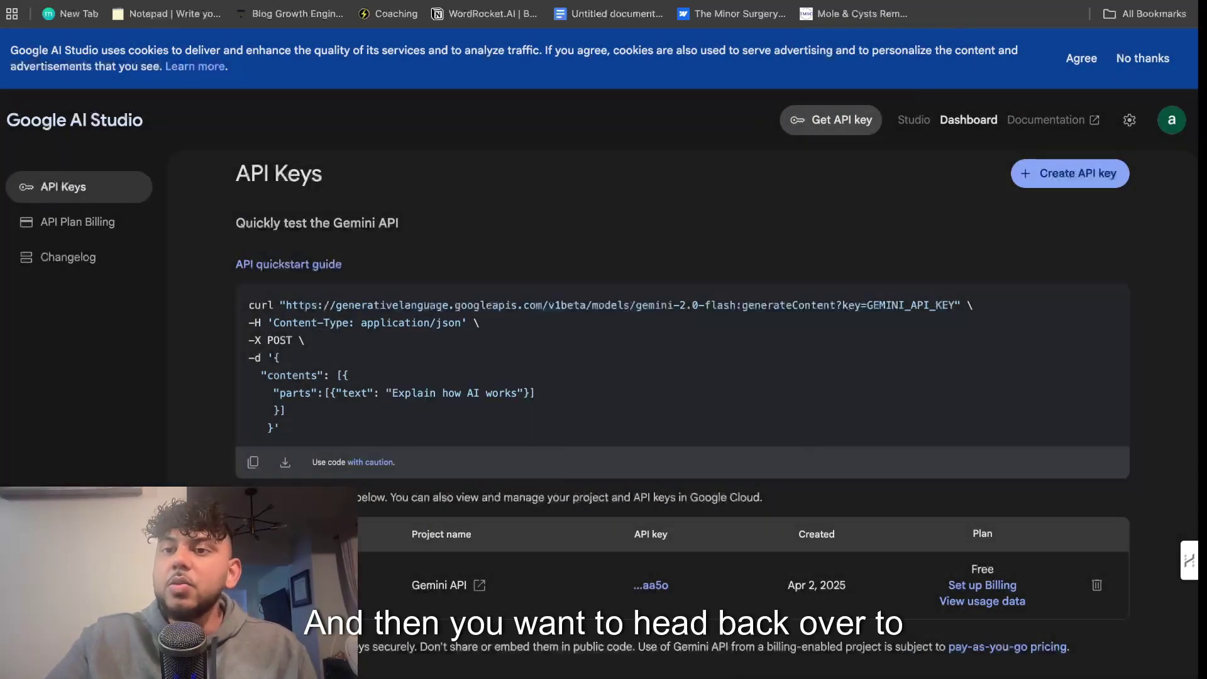
# Paste the Gemini API key into WordRocket's welcome setup and finish setup.
pyautogui.hotkey('ctrl', 'Tab')
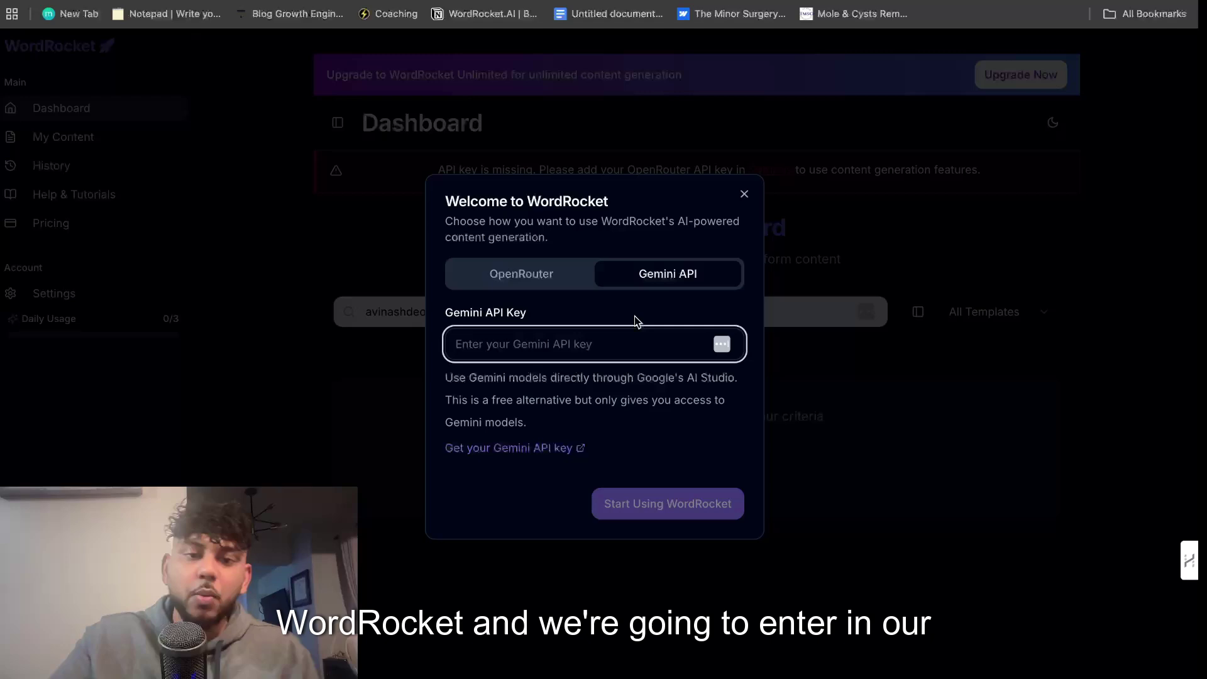
pyautogui.hotkey('ctrl', 'v')
pyautogui.click(660, 504)
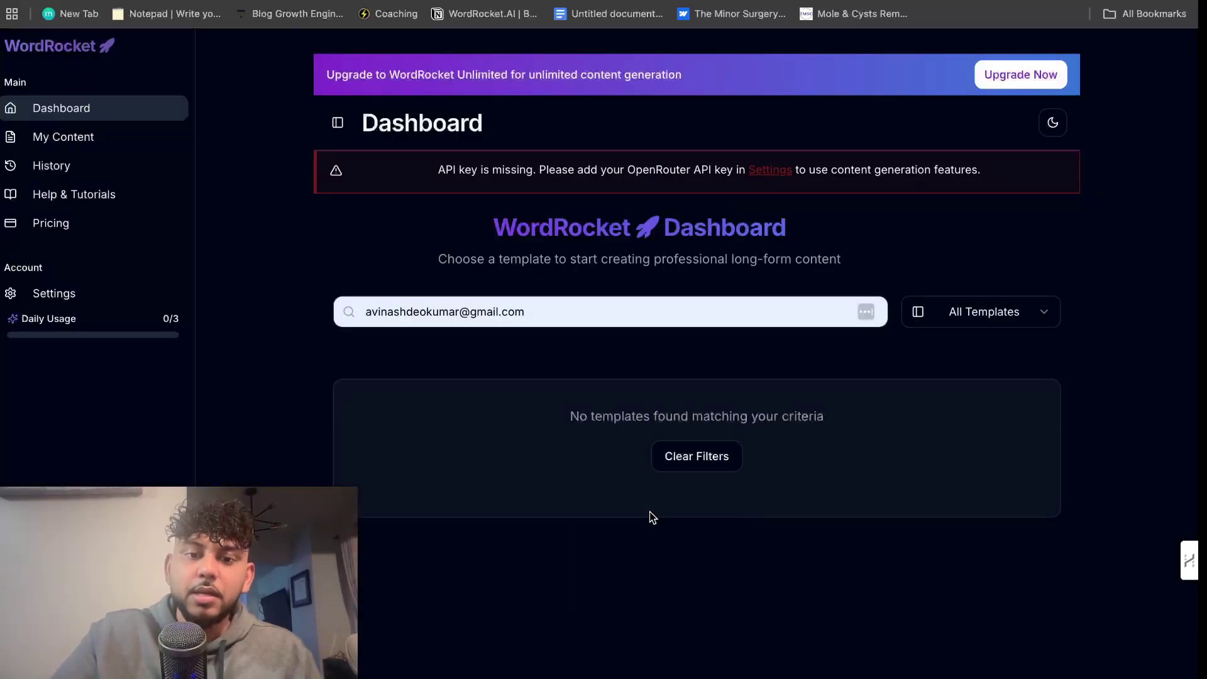
# Clear the autofilled e-mail from the template search so all templates are listed.
pyautogui.click(481, 311)
pyautogui.hotkey('ctrl', 'a')
pyautogui.press('BackSpace')
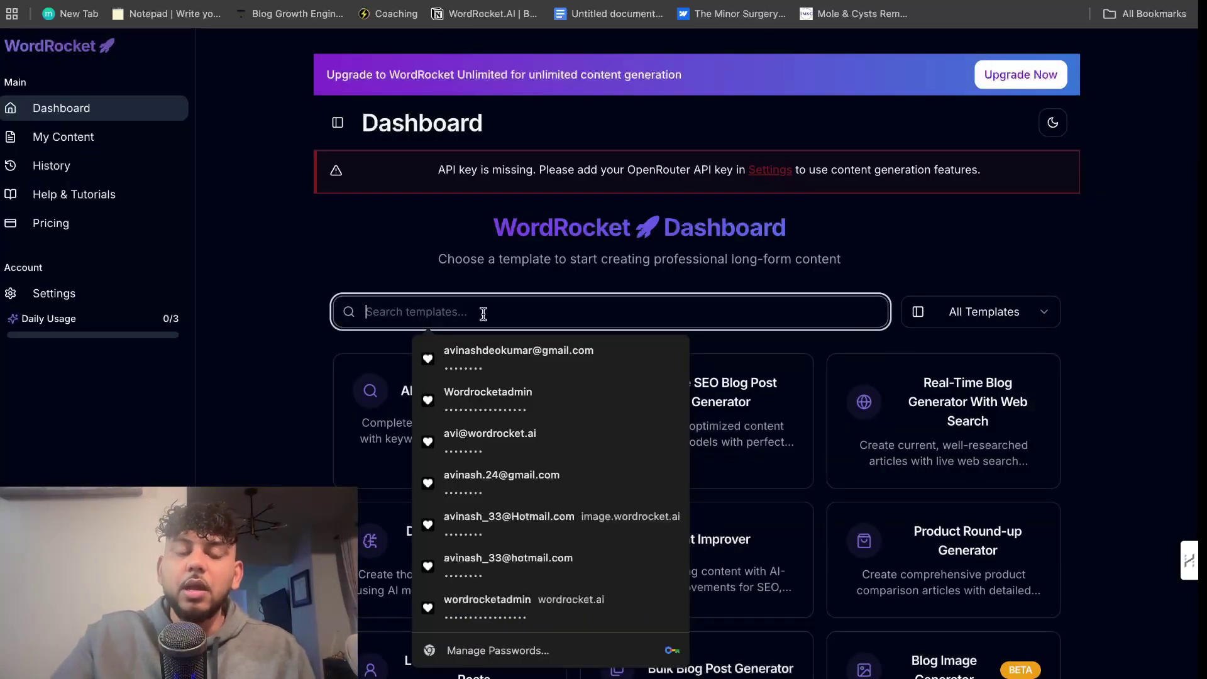
pyautogui.click(233, 272)
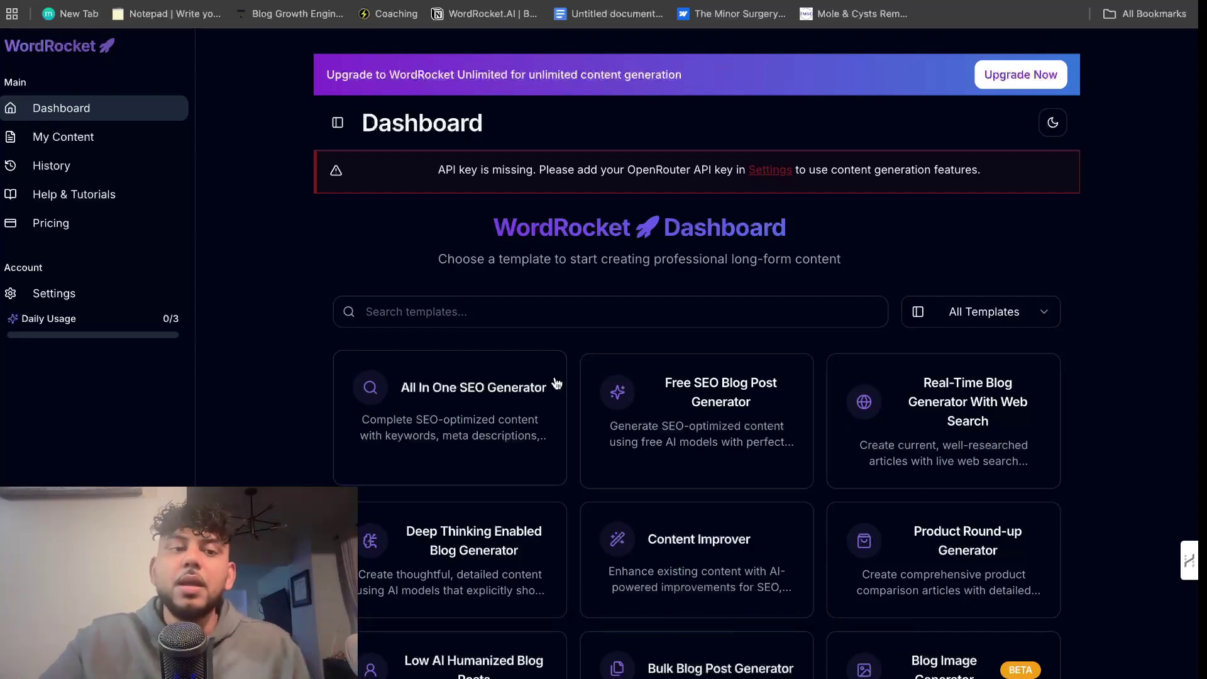
pyautogui.scroll(-2, 440, 386)
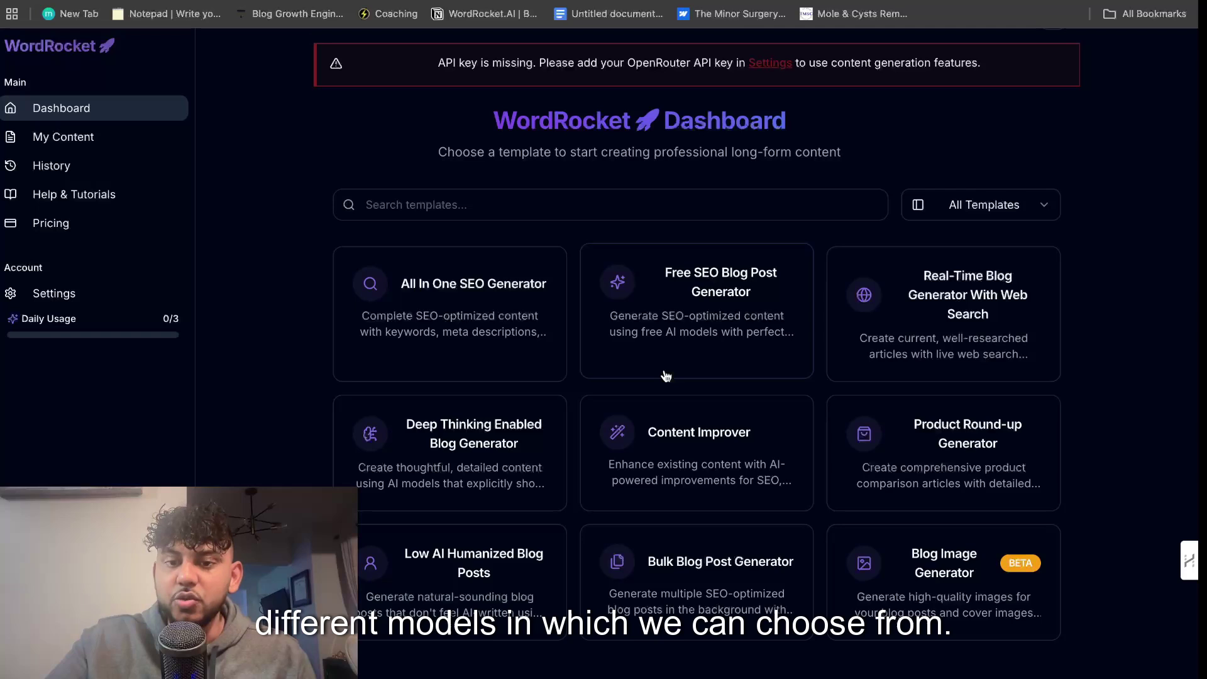
# In All In One SEO Generator, enter the ai digital agency 2025 topic and keyword 'ai digital agency'.
pyautogui.click(477, 346)
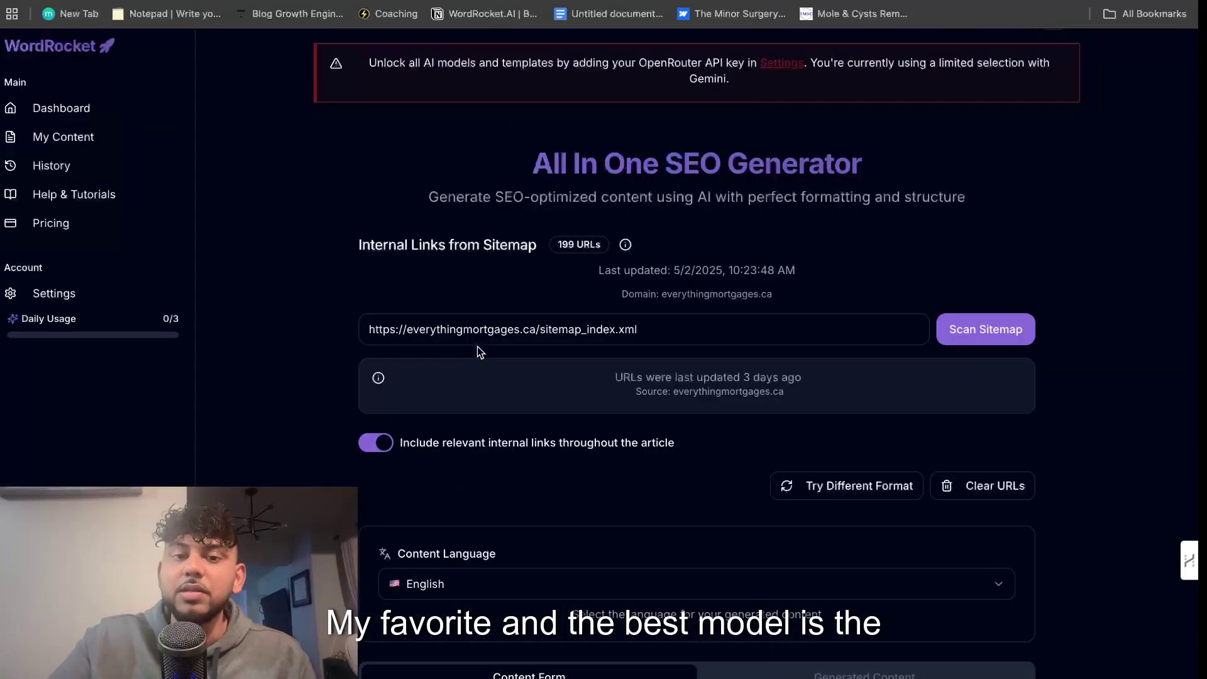
pyautogui.scroll(-3, 477, 345)
pyautogui.scroll(4, 478, 346)
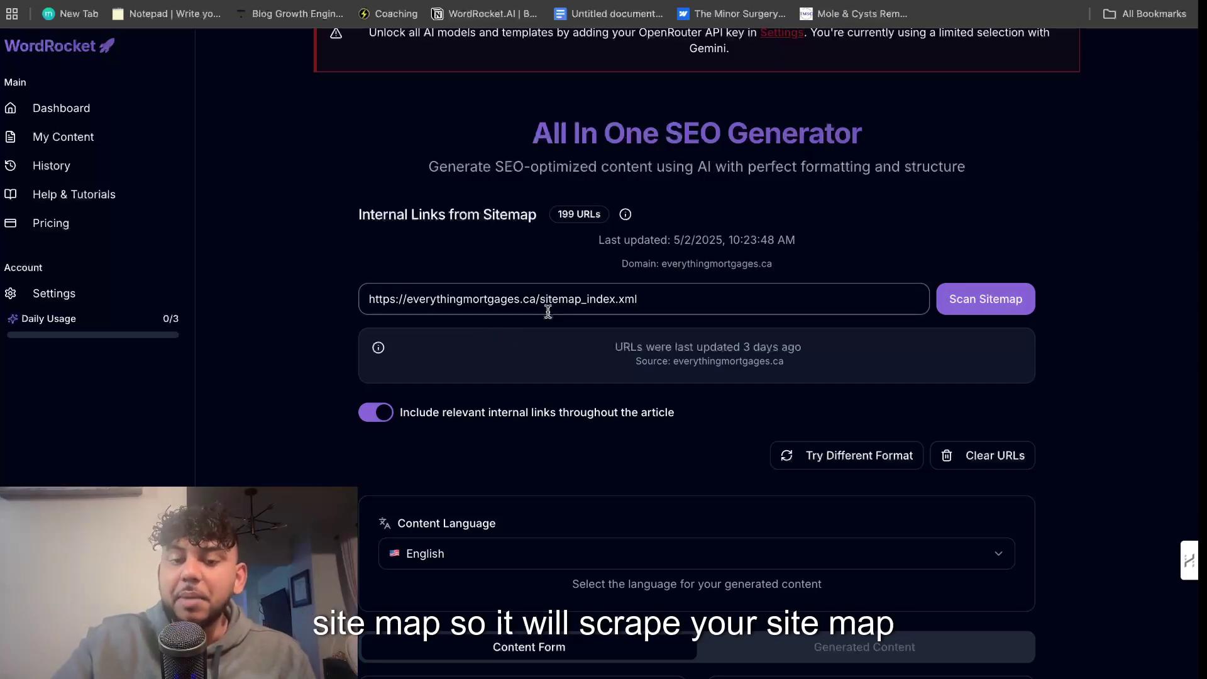
pyautogui.scroll(-2, 581, 393)
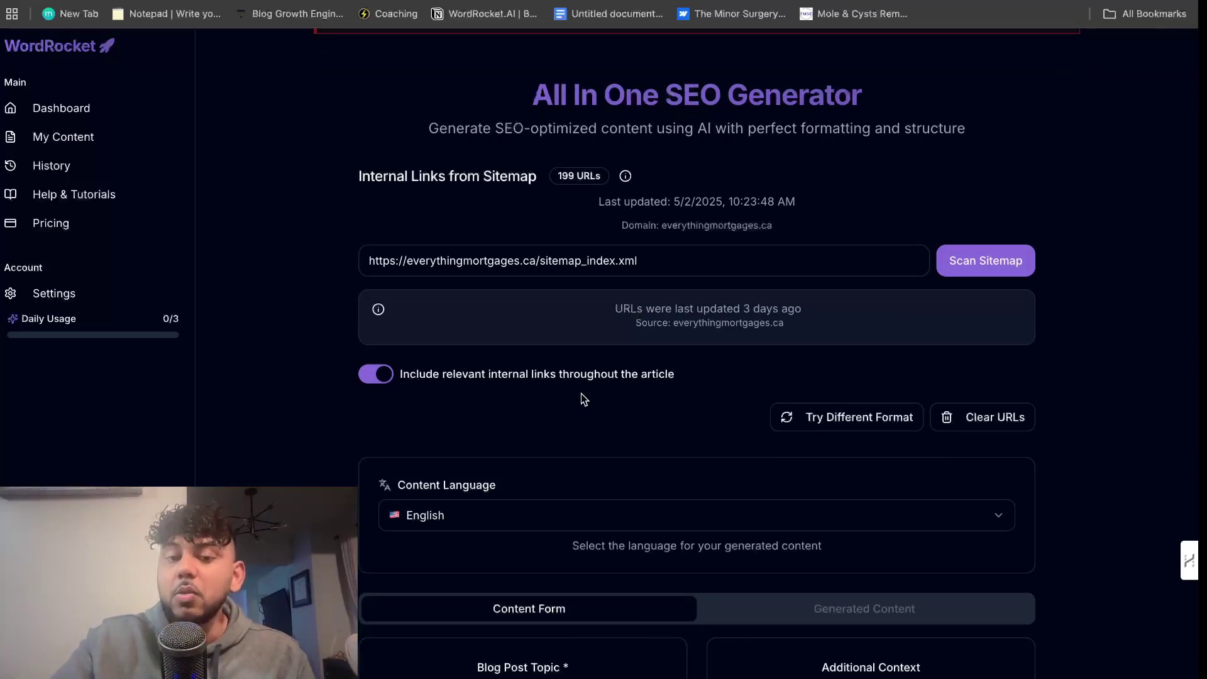
pyautogui.scroll(-4, 581, 394)
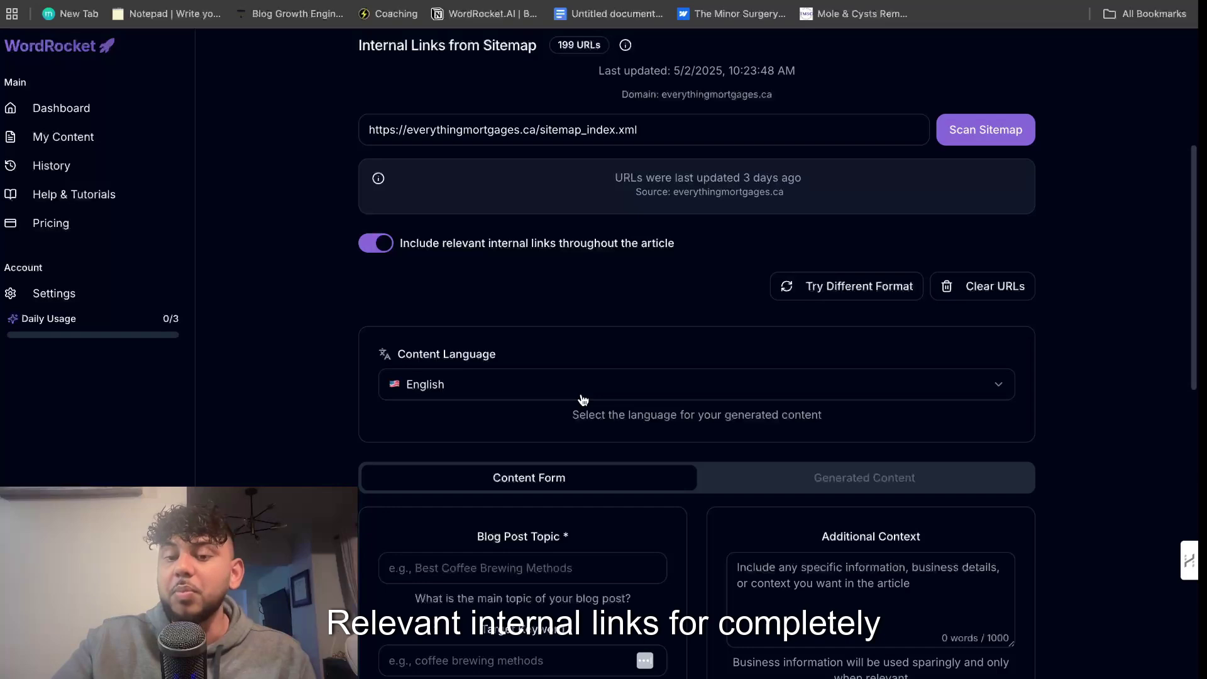
pyautogui.scroll(-4, 538, 395)
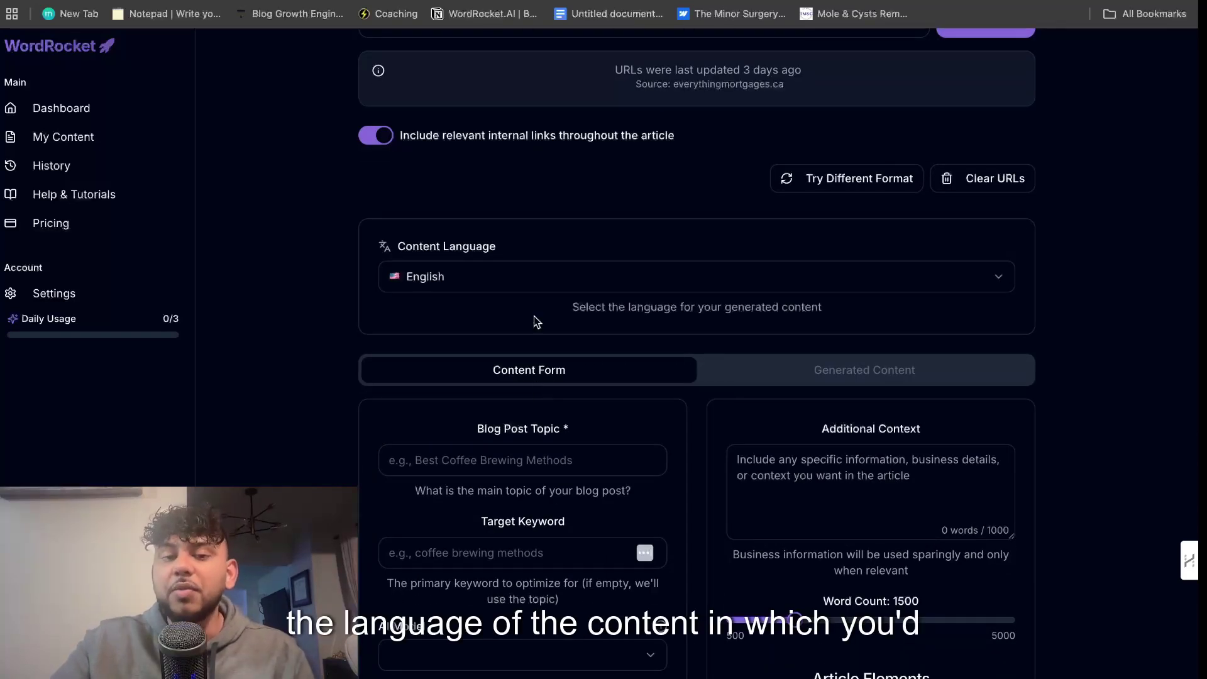
pyautogui.scroll(-4, 561, 341)
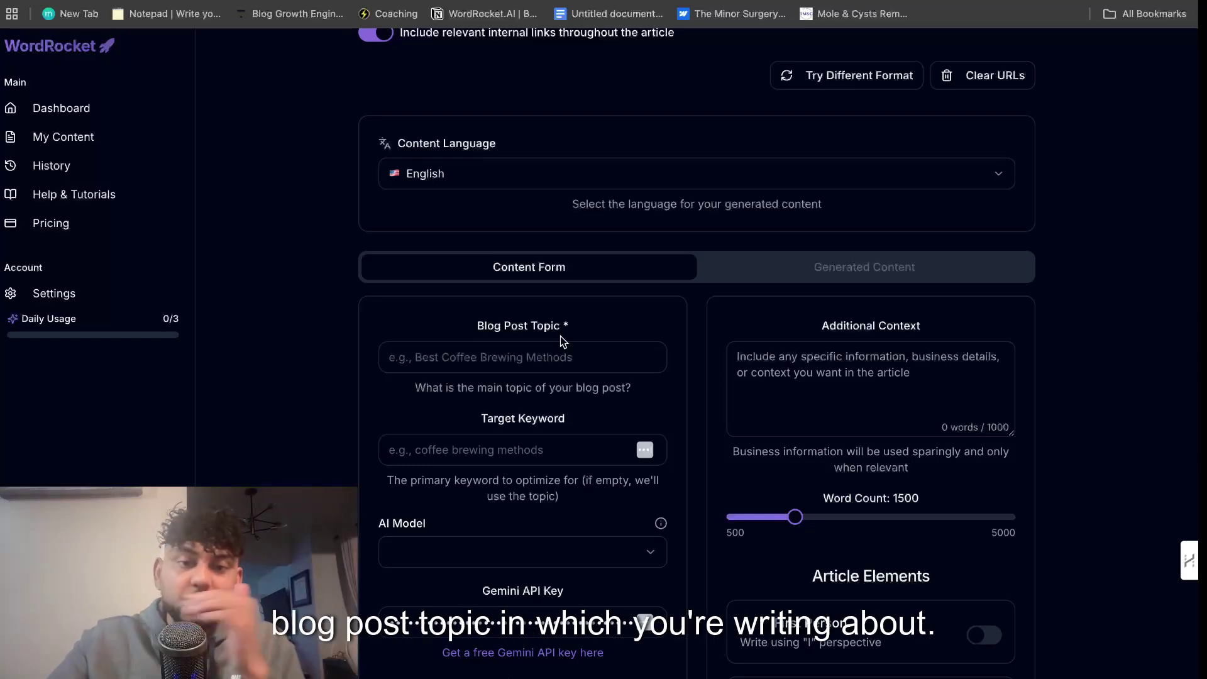
pyautogui.click(559, 354)
pyautogui.write('how to start an ai digital agency in 2025')
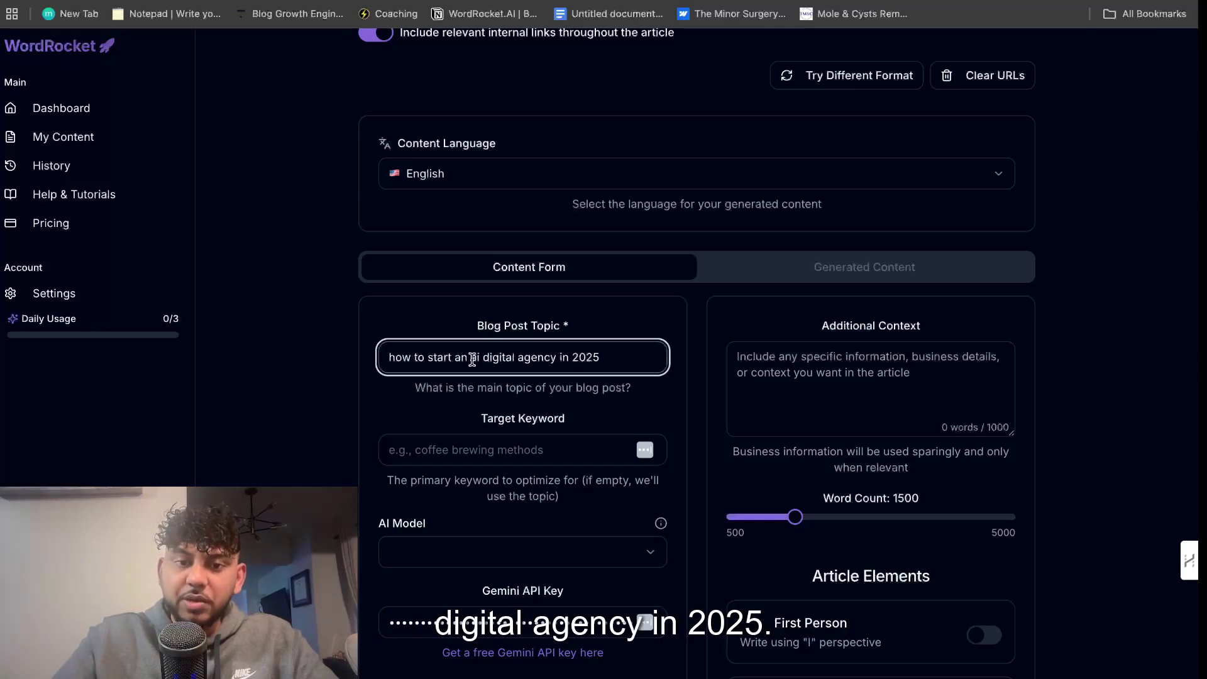
pyautogui.moveTo(473, 360); pyautogui.dragTo(556, 364)
pyautogui.hotkey('ctrl', 'c')
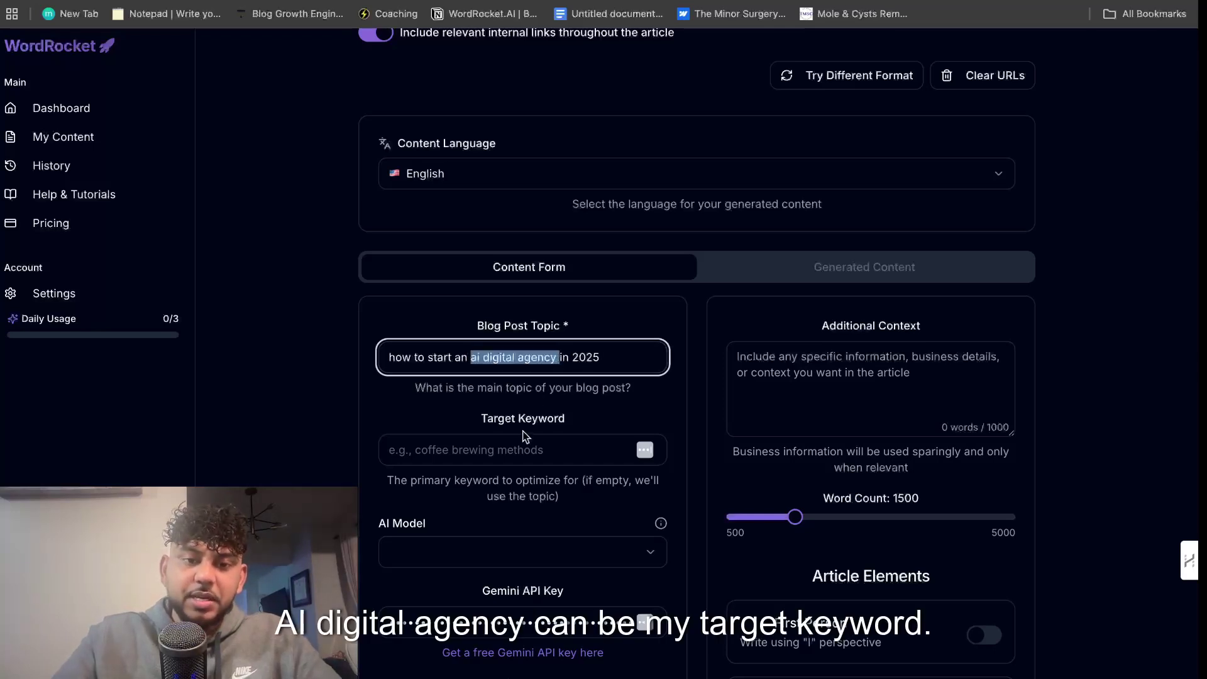
pyautogui.click(522, 445)
pyautogui.hotkey('ctrl', 'v')
# Choose Gemini 2.5 Pro, keep the Informational article type, and set the tone to Conversational.
pyautogui.click(501, 546)
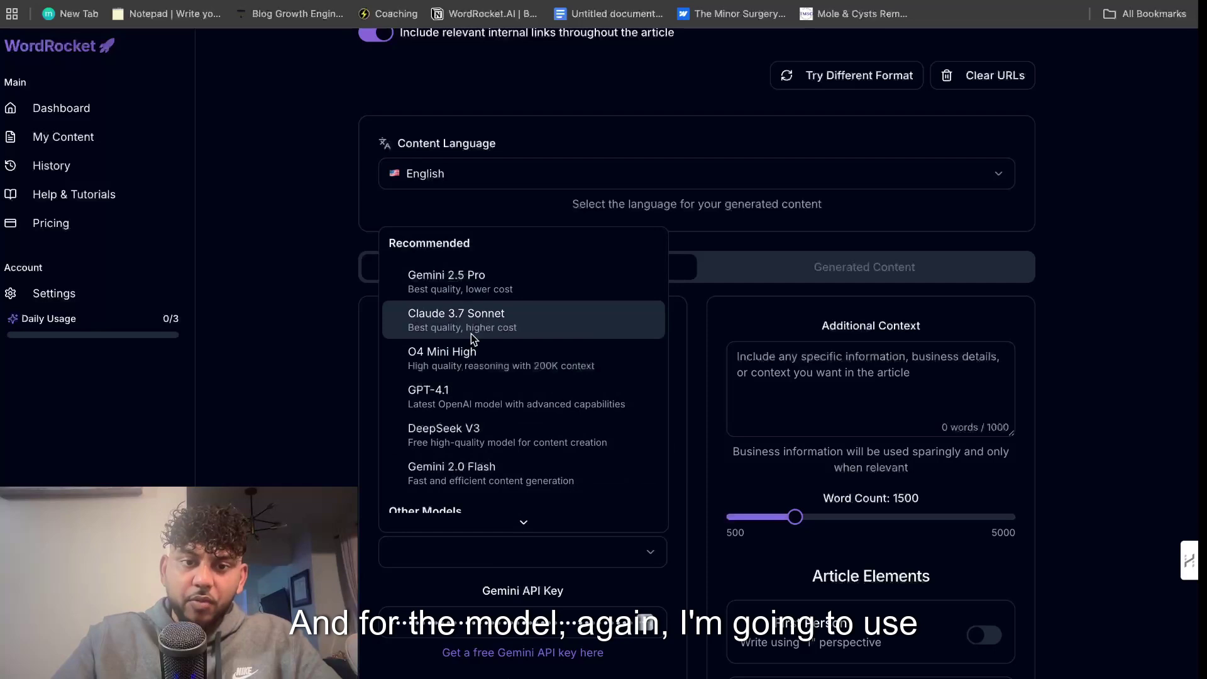
pyautogui.click(467, 279)
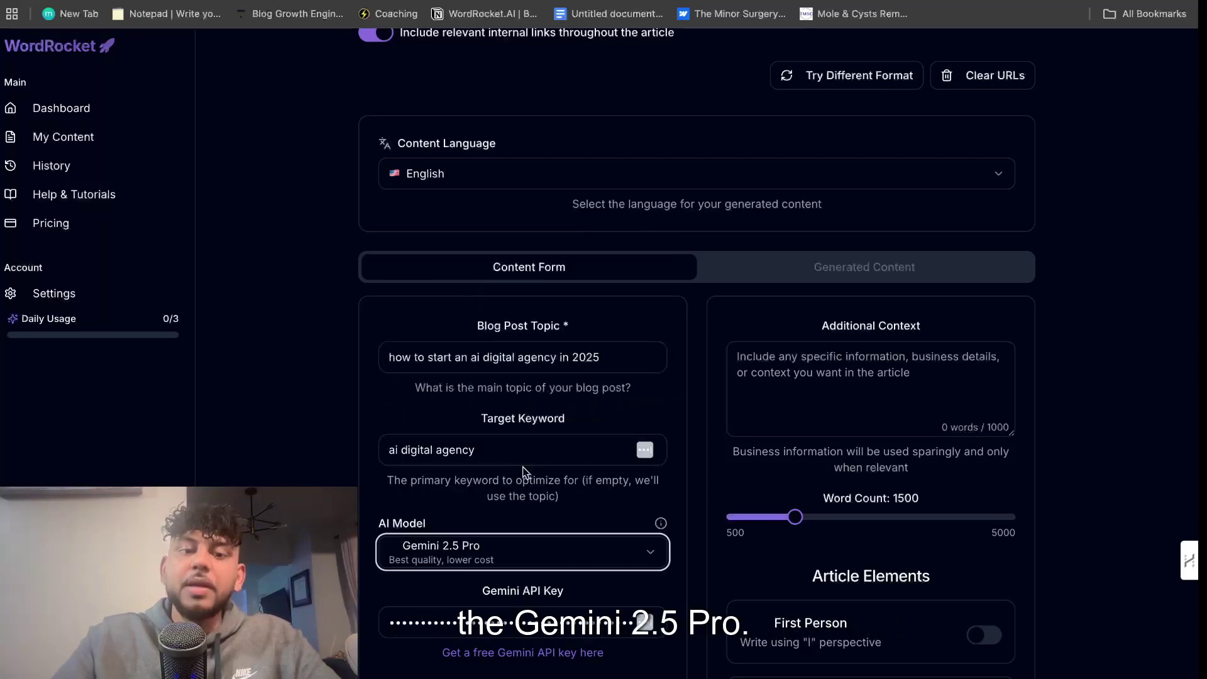
pyautogui.scroll(-2, 455, 487)
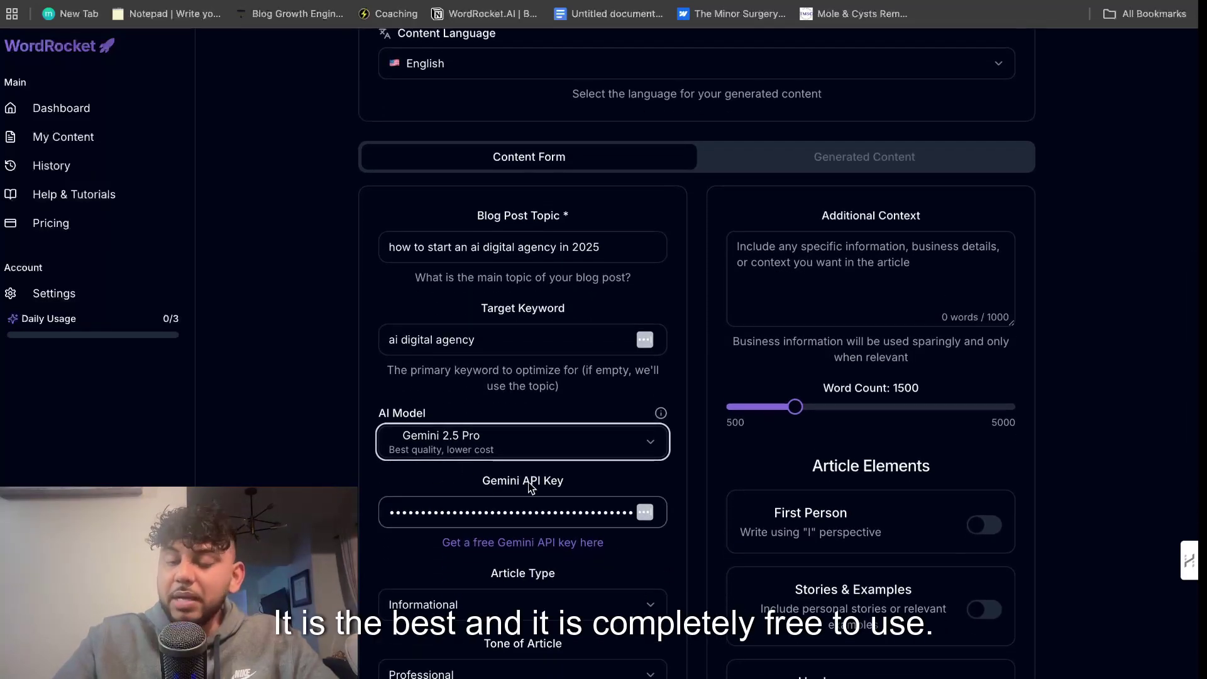
pyautogui.scroll(-3, 577, 489)
pyautogui.scroll(-2, 569, 486)
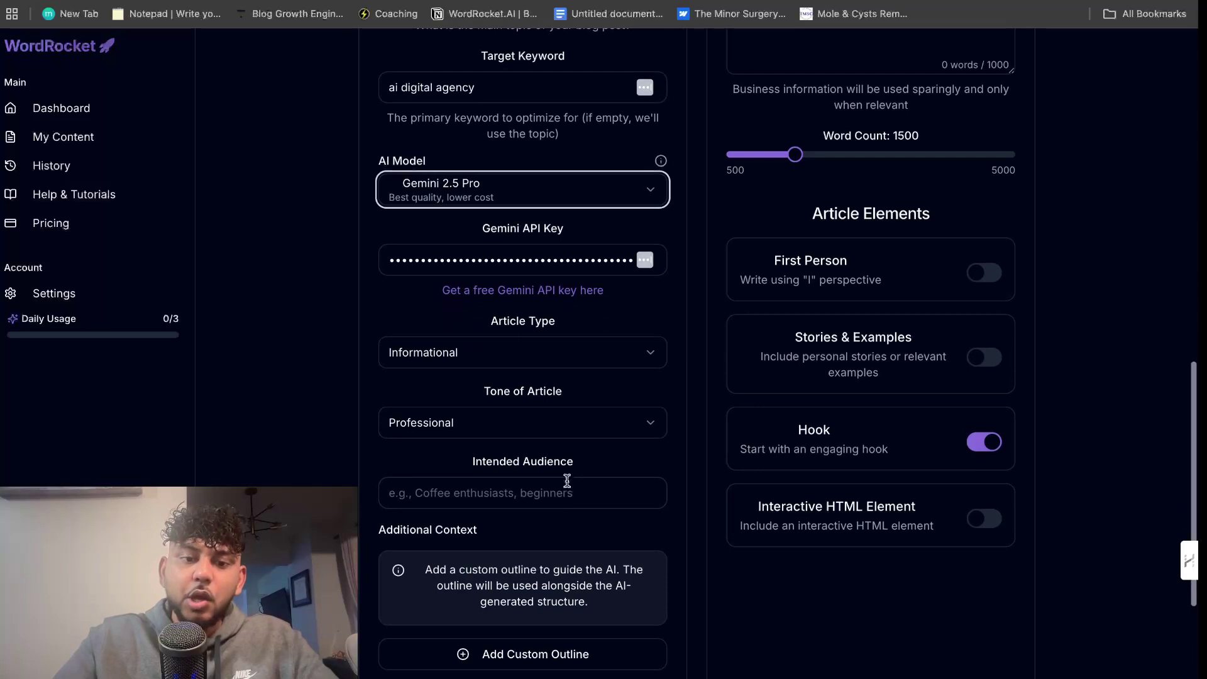
pyautogui.scroll(-1, 545, 379)
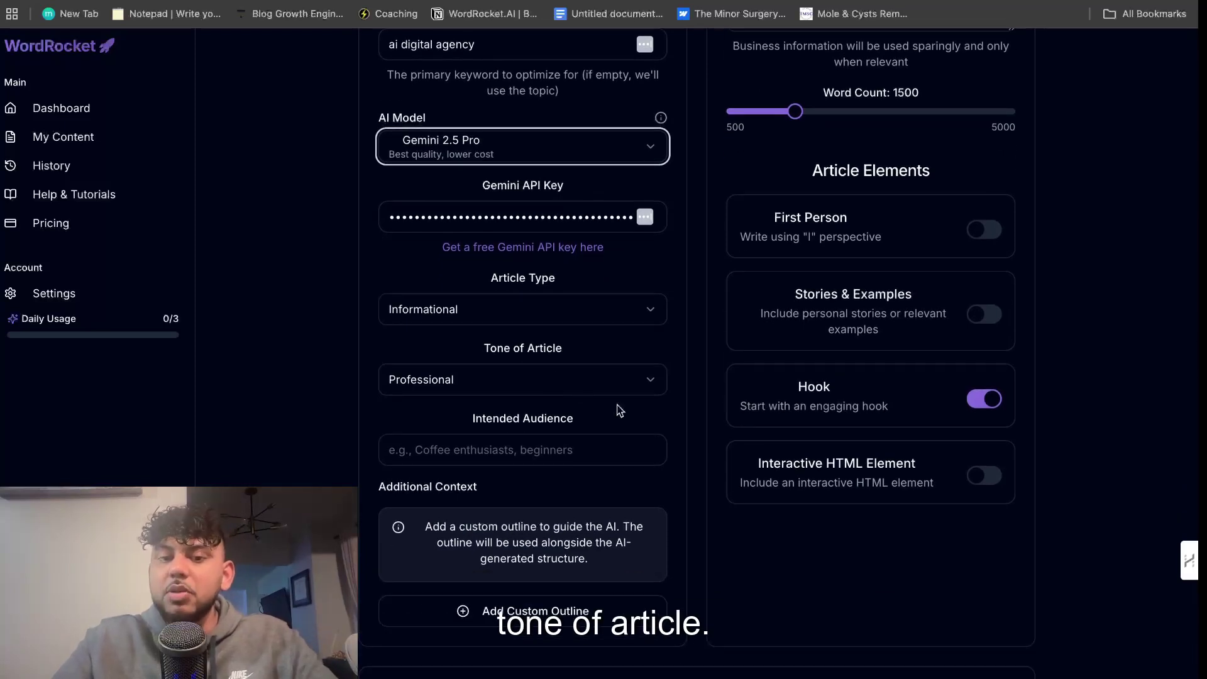
pyautogui.click(590, 310)
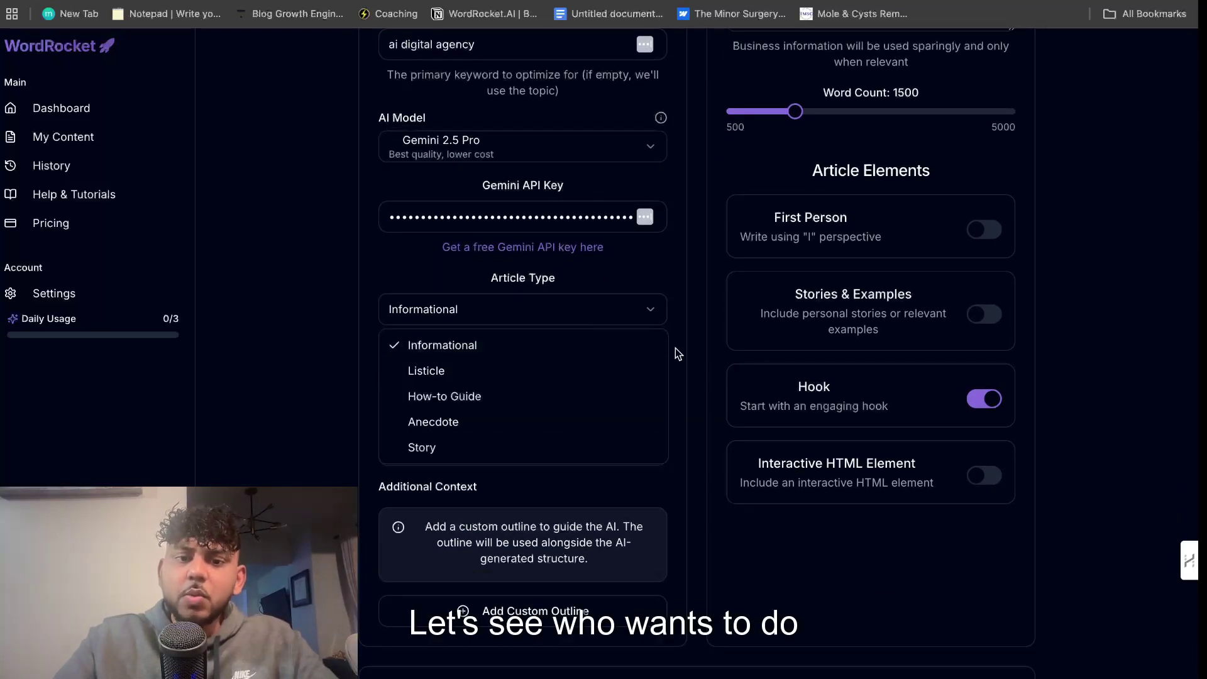
pyautogui.click(376, 377)
pyautogui.click(393, 380)
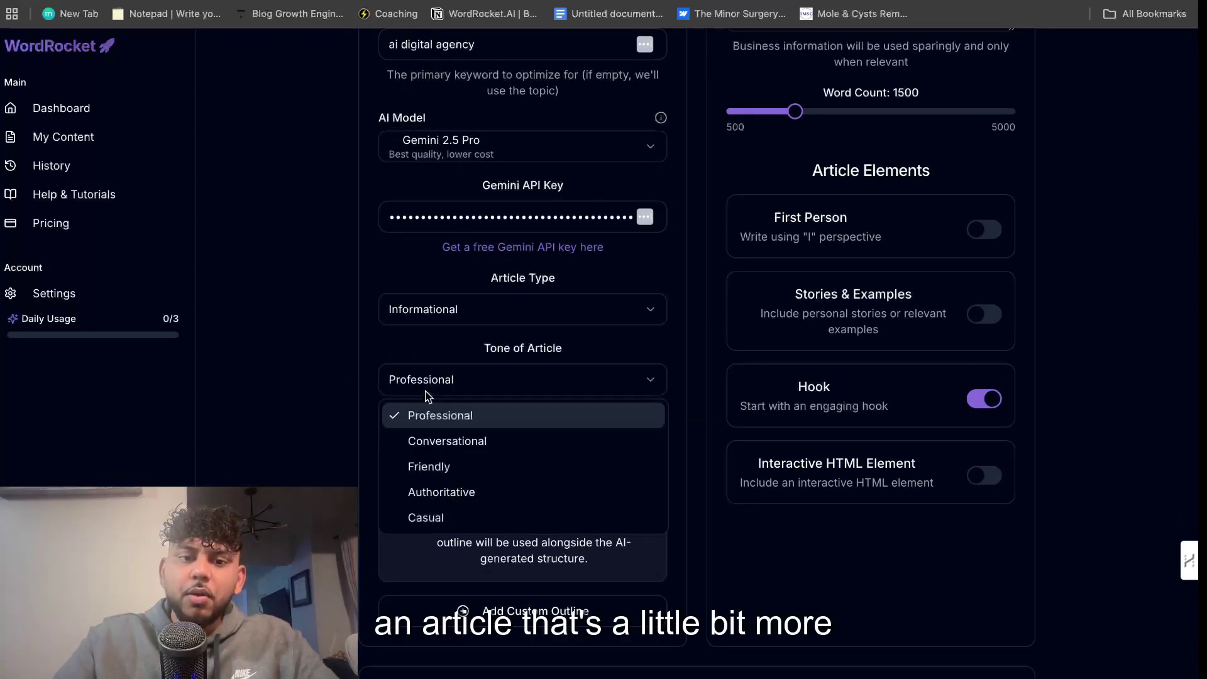
pyautogui.click(447, 440)
# Turn on first person, set word count to 2300, and include an interactive HTML element.
pyautogui.scroll(1, 755, 421)
pyautogui.click(984, 261)
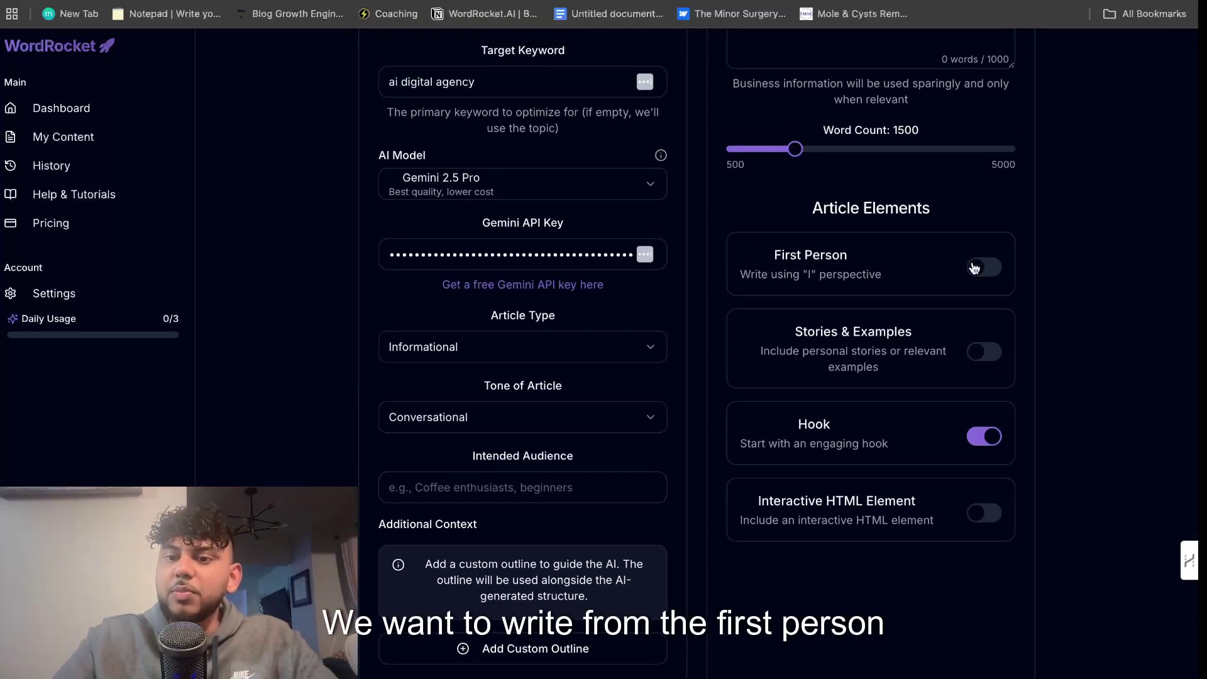
pyautogui.scroll(-3, 809, 396)
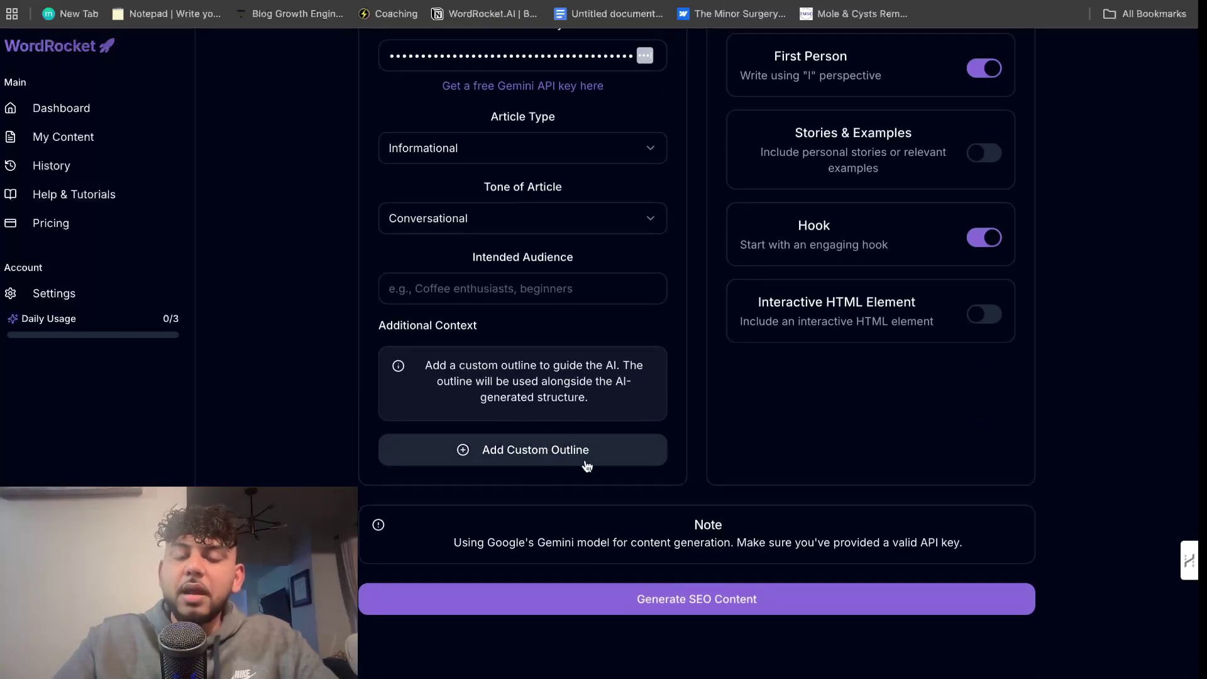
pyautogui.scroll(8, 697, 460)
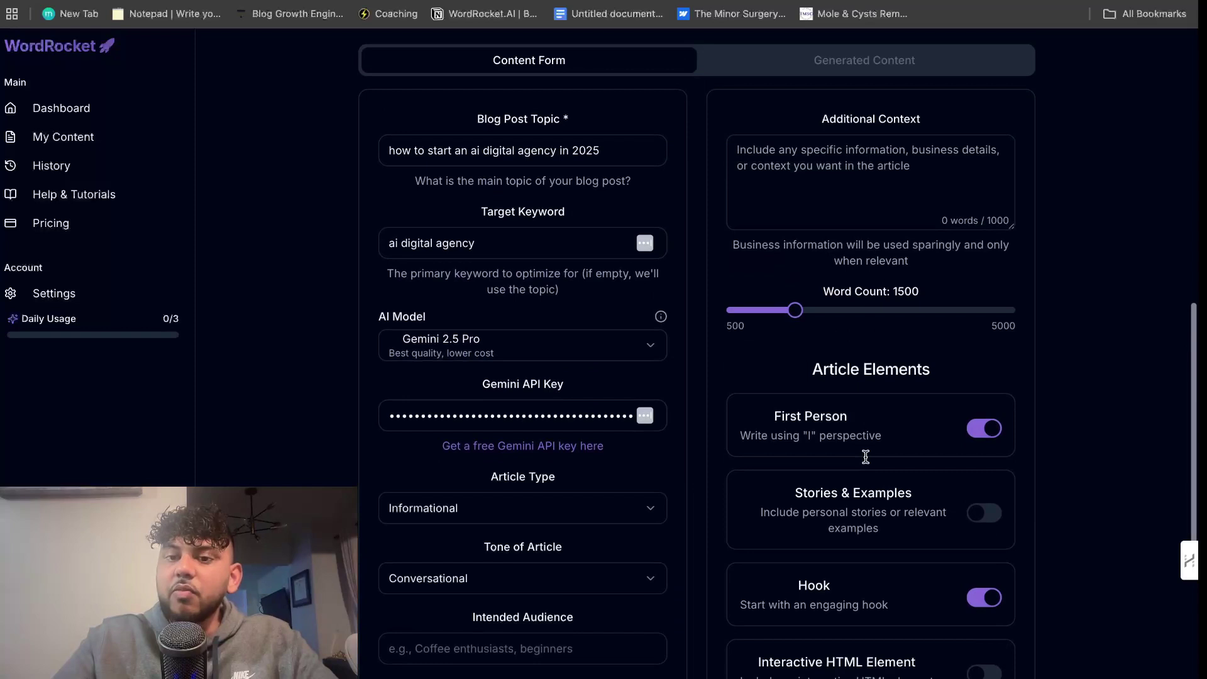
pyautogui.moveTo(796, 421); pyautogui.dragTo(841, 427)
pyautogui.scroll(-6, 873, 457)
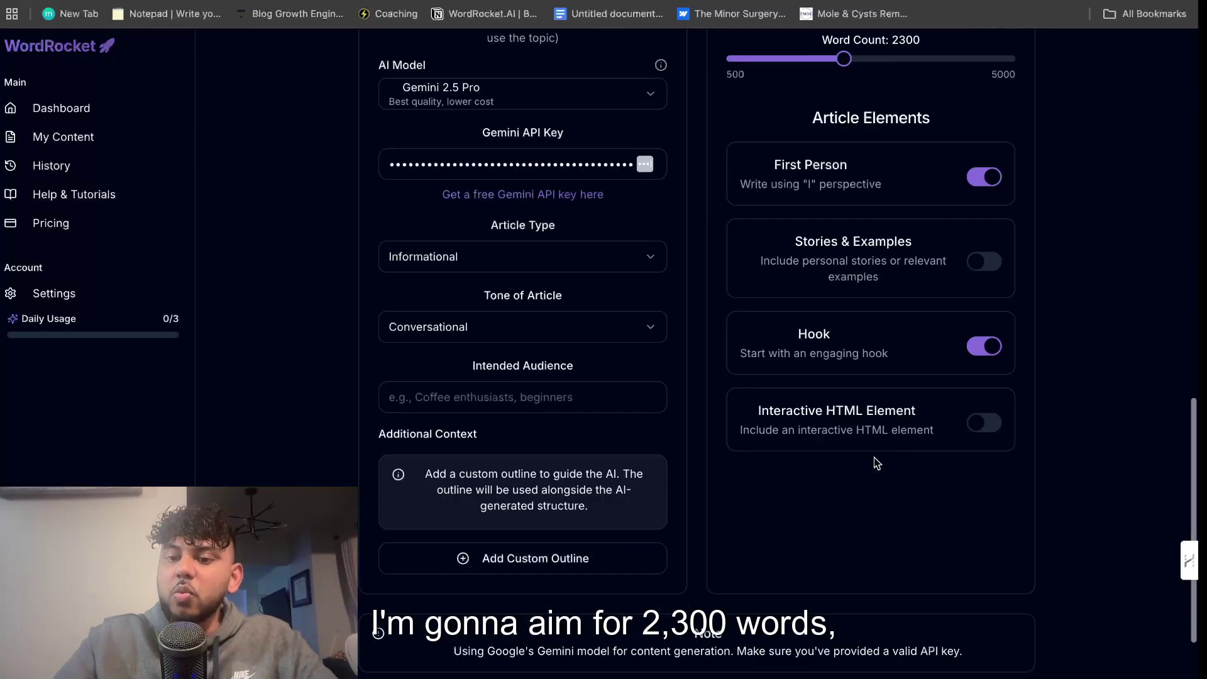
pyautogui.click(976, 424)
pyautogui.scroll(3, 929, 406)
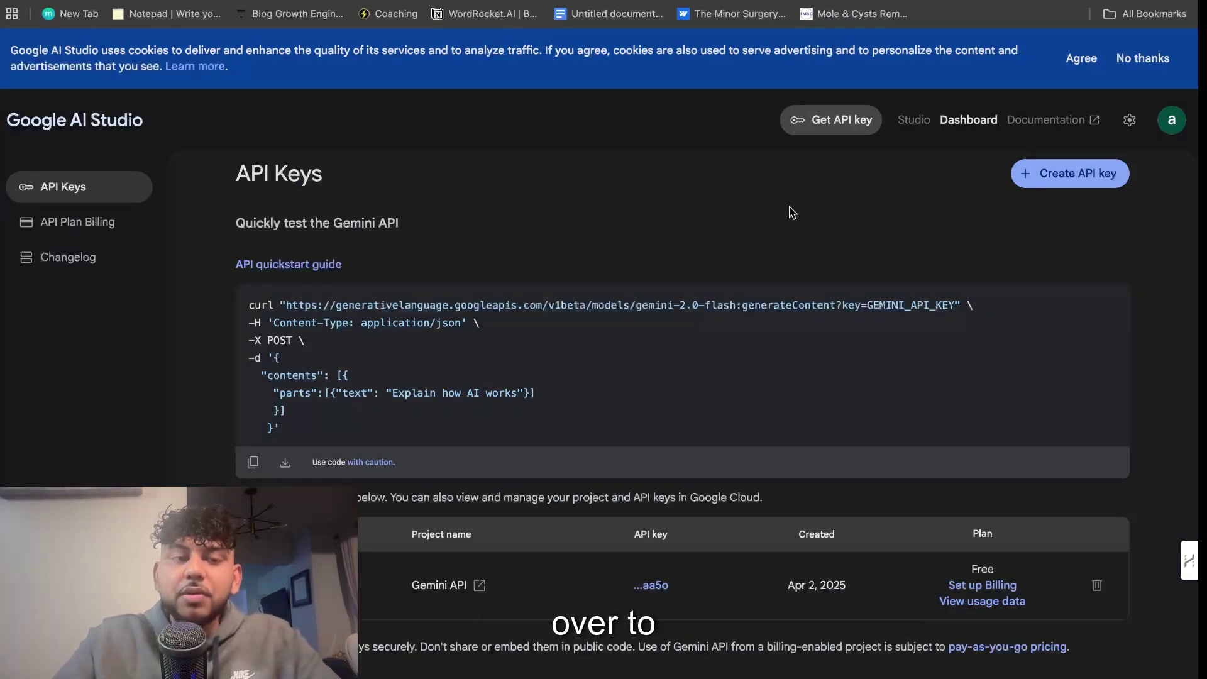
# Review the free-of-charge Gemini rate limits on API Plan Billing and open the model pricing list.
pyautogui.click(104, 231)
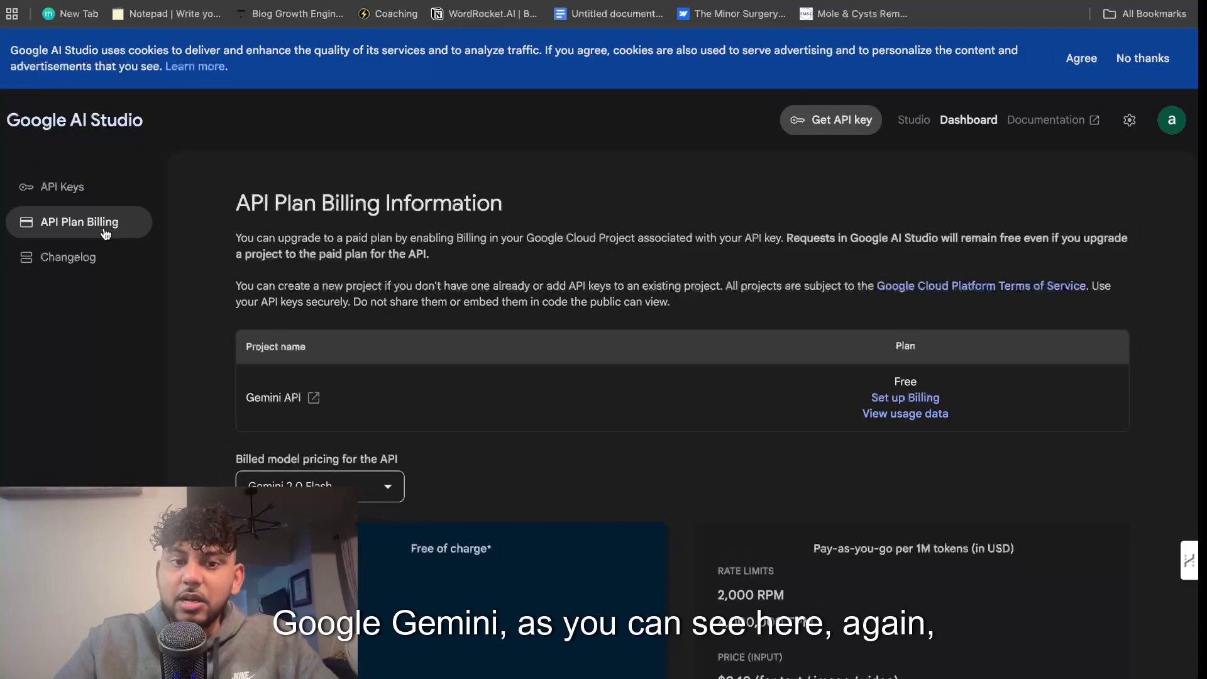
pyautogui.scroll(-3, 474, 422)
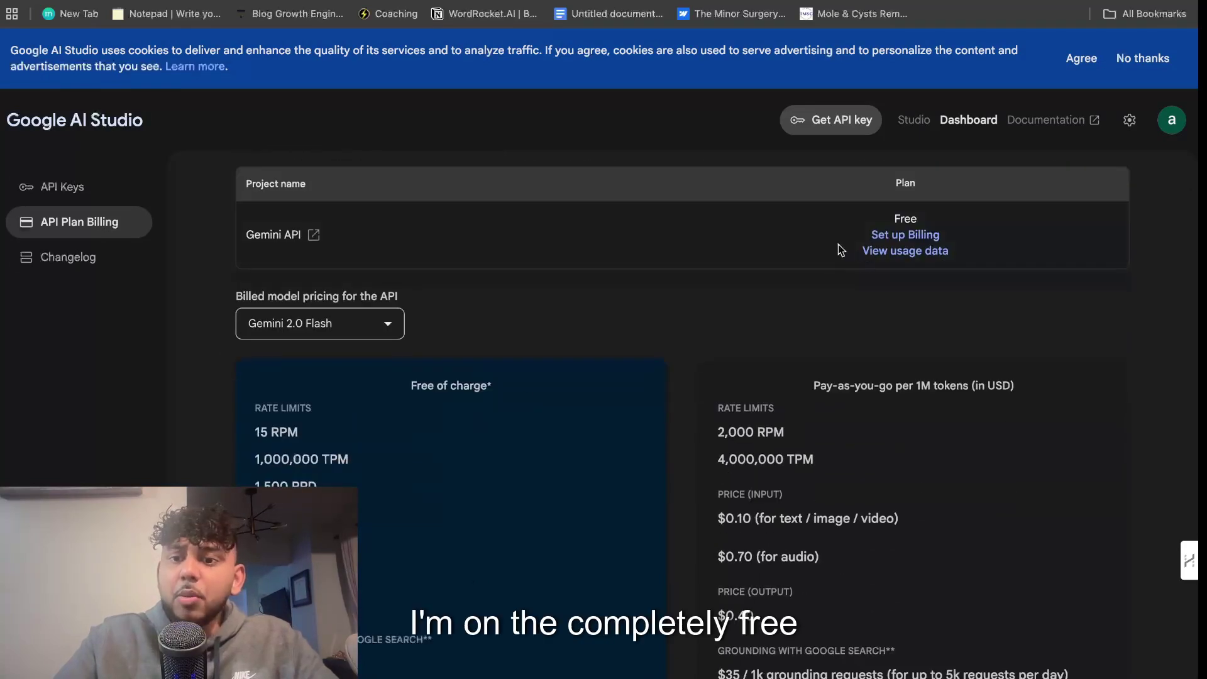
pyautogui.scroll(-3, 579, 402)
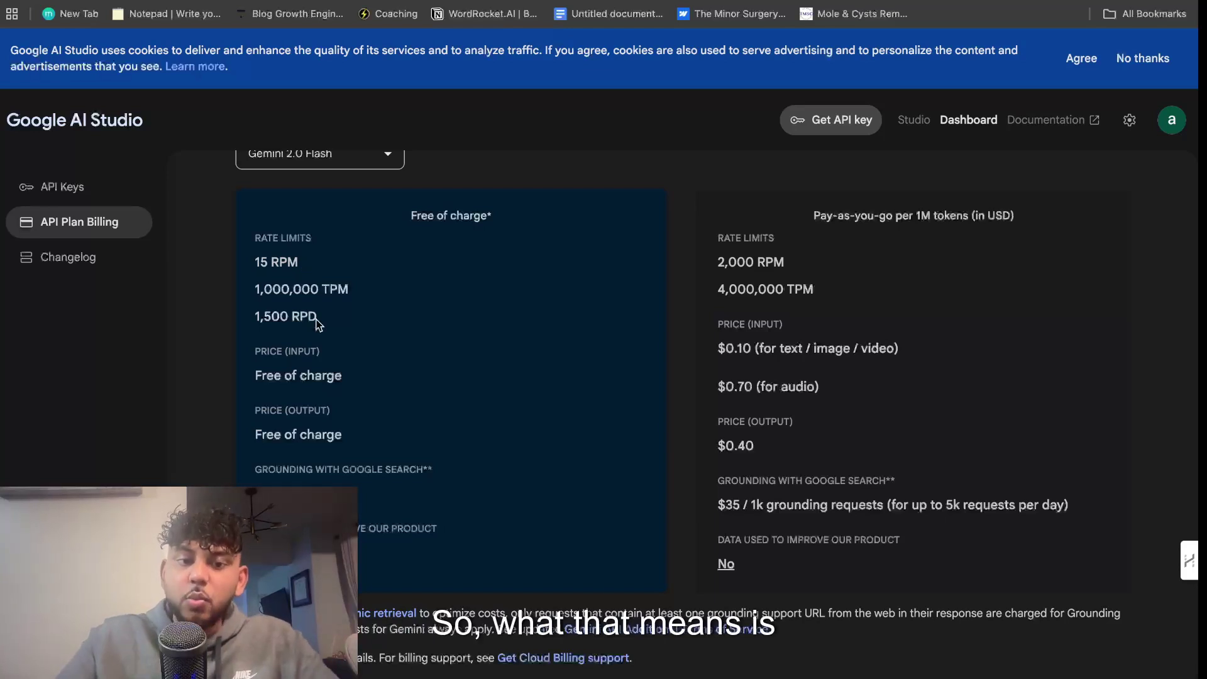
pyautogui.scroll(1, 316, 323)
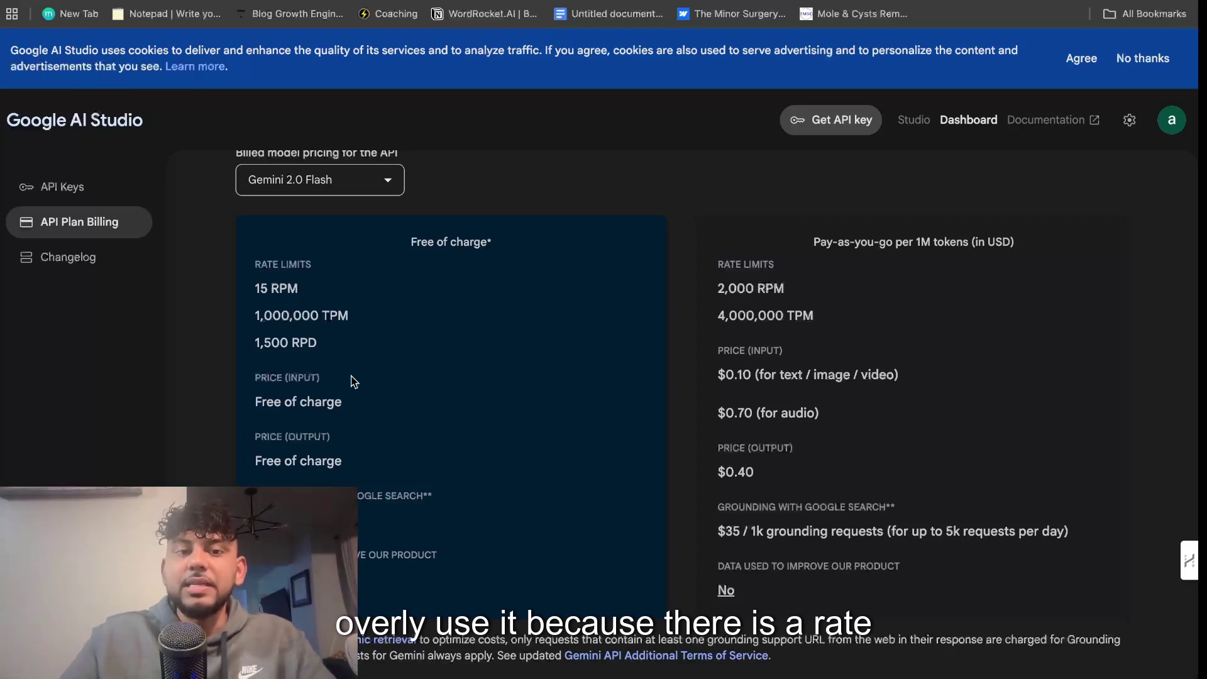
pyautogui.click(333, 188)
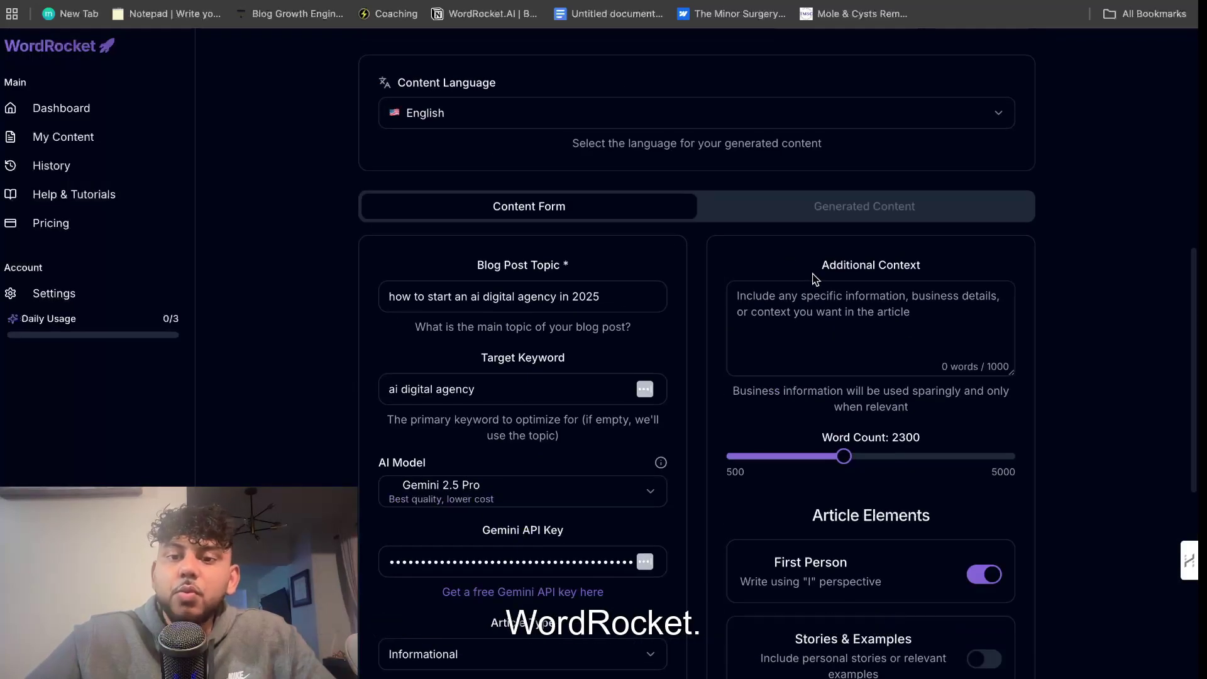
# Run Generate SEO Content for the configured 2300-word ai digital agency article.
pyautogui.scroll(-8, 851, 318)
pyautogui.click(699, 591)
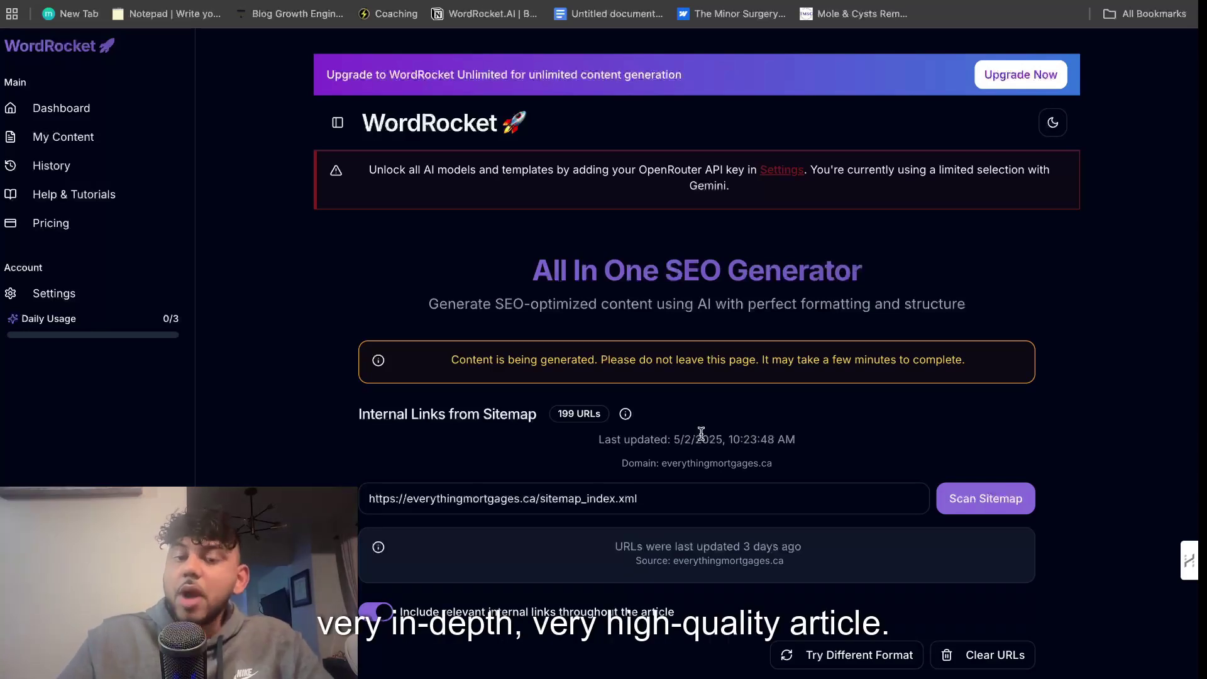
# Switch the 'Ride the AI Wave' article to Markdown view and copy its Markdown.
pyautogui.scroll(-1, 701, 433)
pyautogui.scroll(-10, 701, 434)
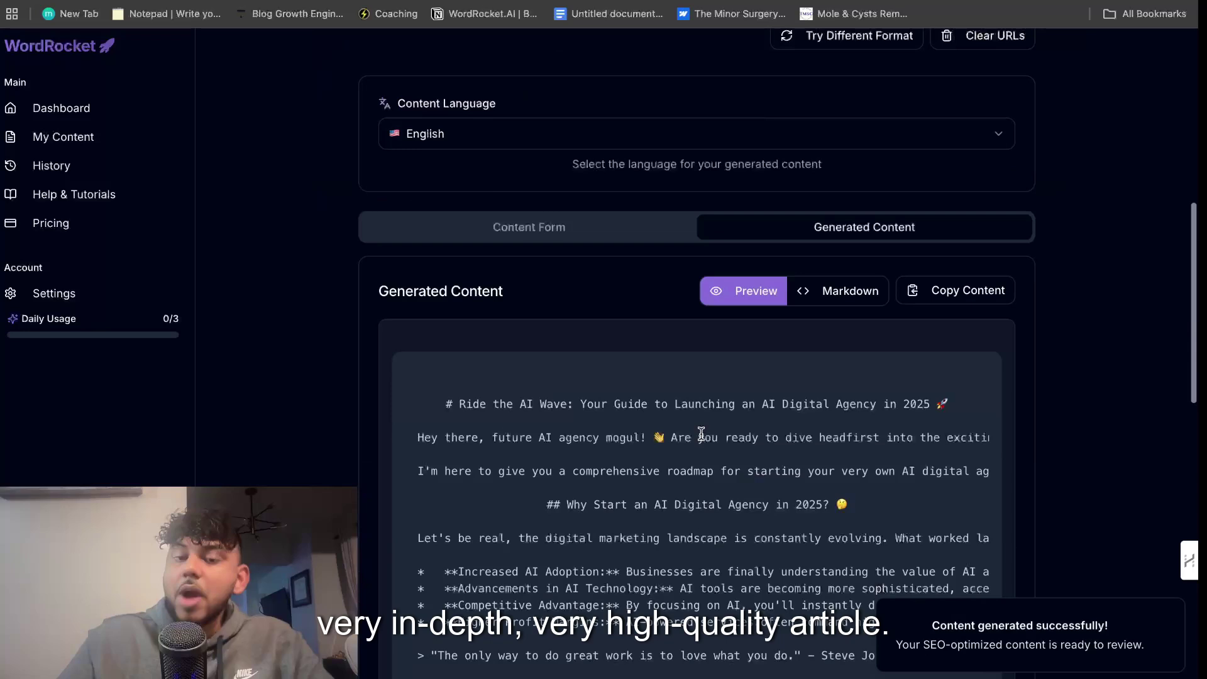
pyautogui.scroll(3, 702, 433)
pyautogui.scroll(-4, 1002, 394)
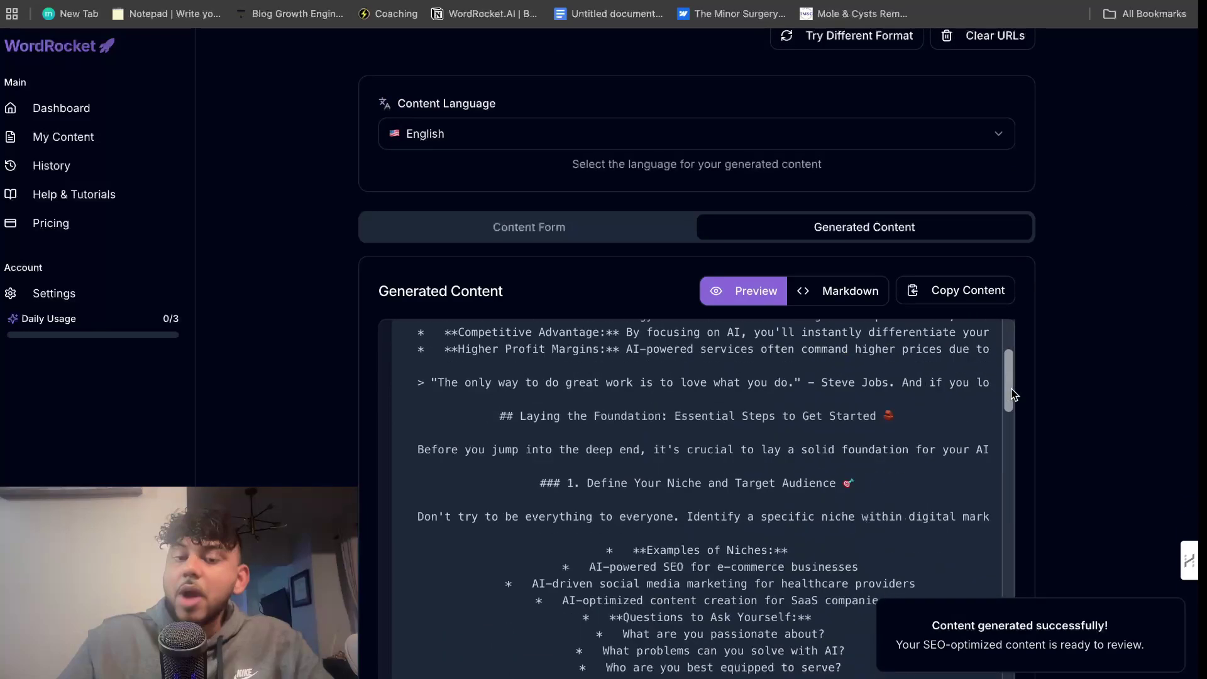
pyautogui.scroll(-2, 1051, 291)
pyautogui.scroll(4, 833, 285)
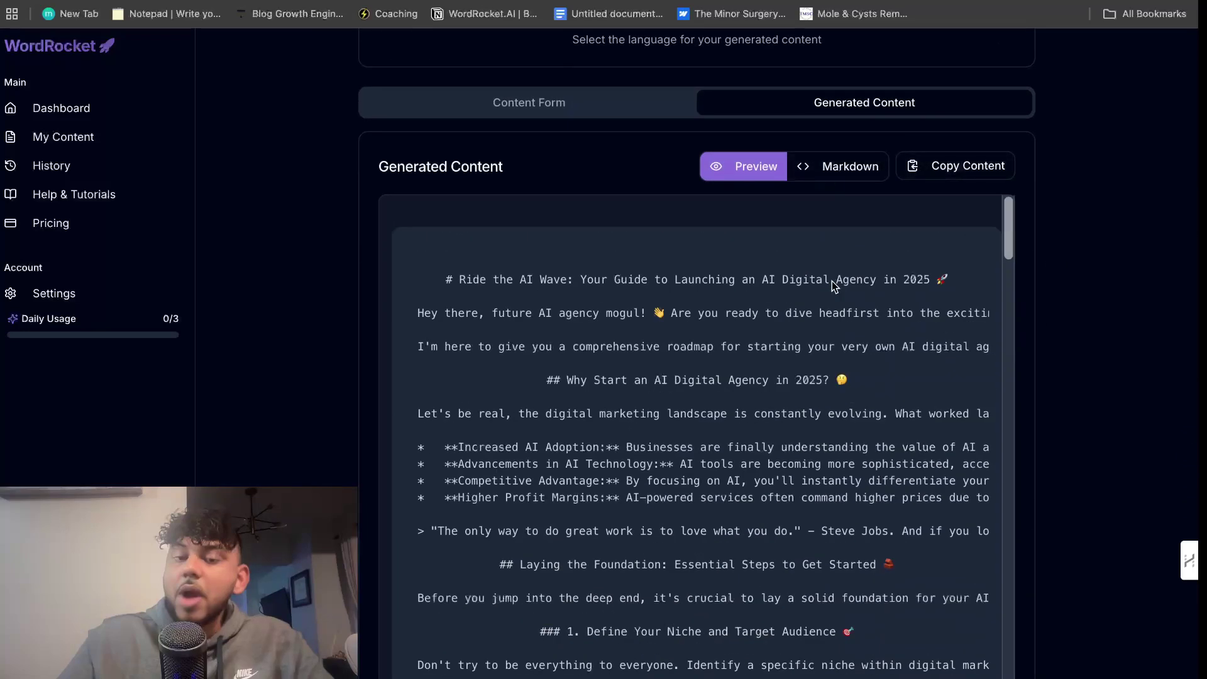
pyautogui.click(838, 168)
pyautogui.click(943, 166)
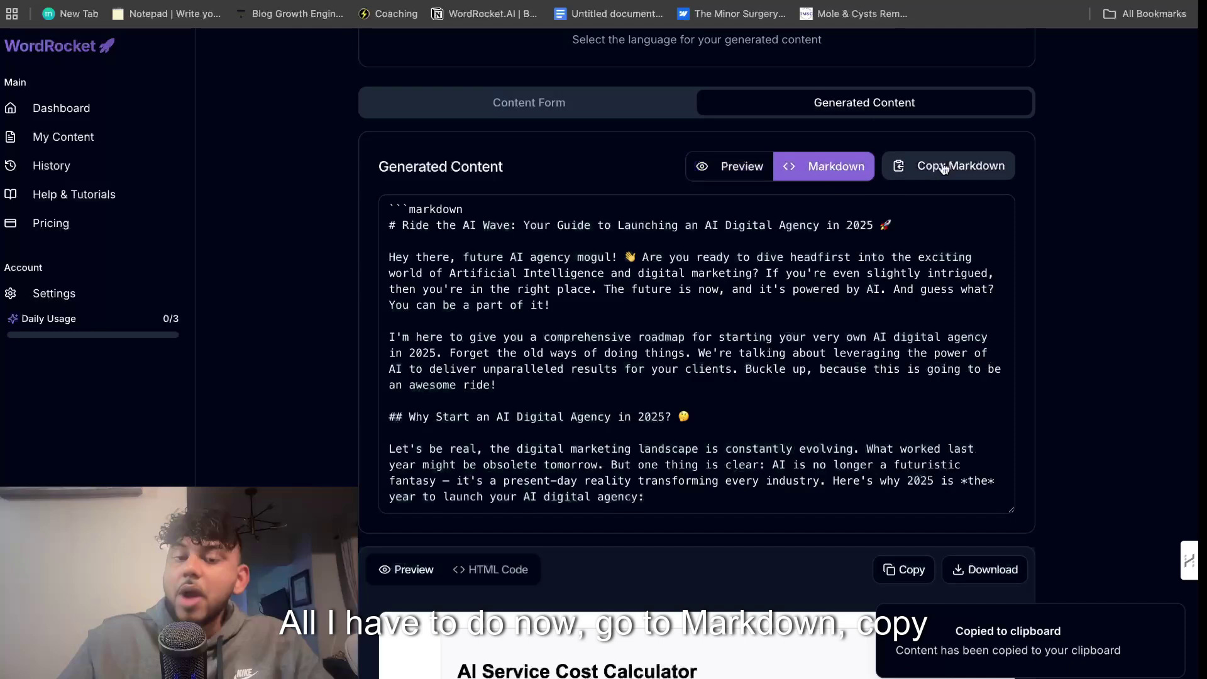
# Load the Markdown to HTML converter, paste the article, and delete the stray ```markdown fence line.
pyautogui.hotkey('ctrl', 't')
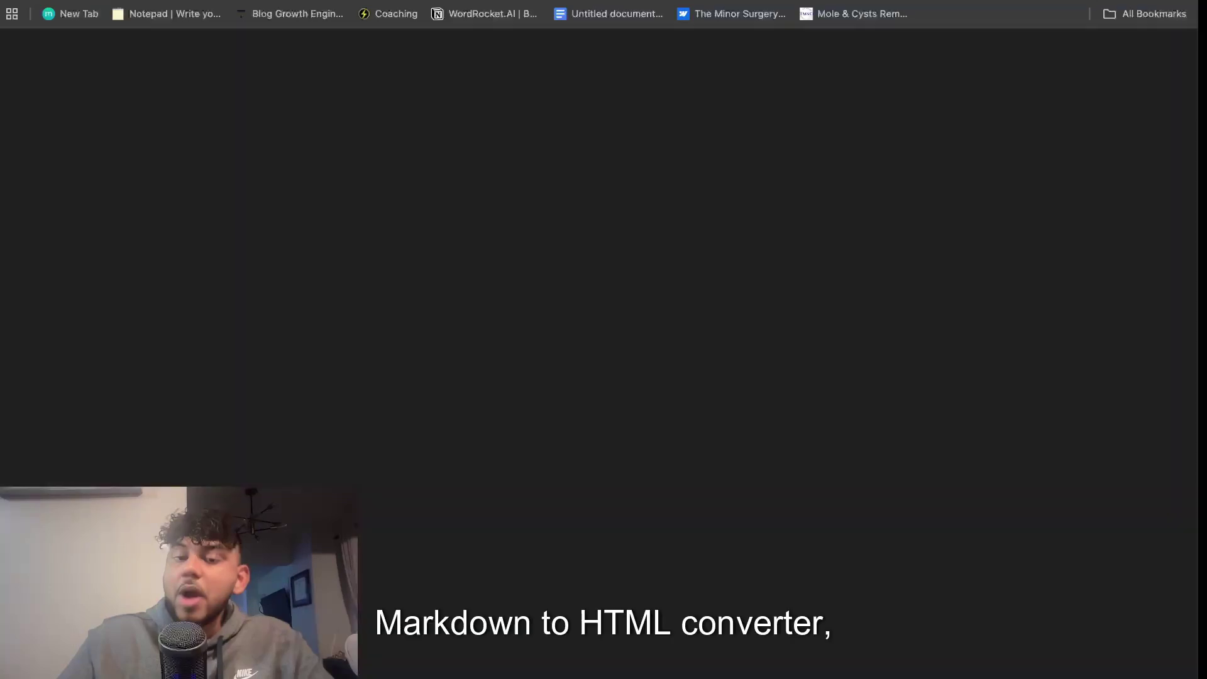
pyautogui.write('mar')
pyautogui.press('Return')
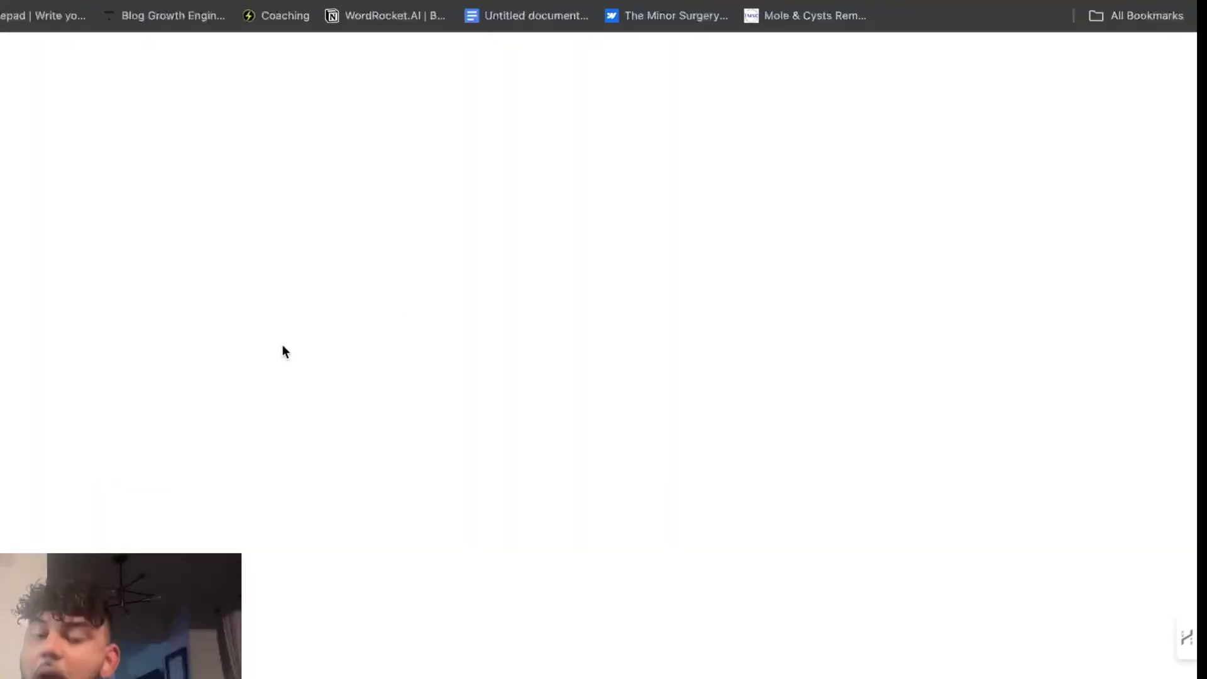
pyautogui.scroll(-5, 293, 399)
pyautogui.moveTo(269, 468); pyautogui.dragTo(7, 126)
pyautogui.hotkey('ctrl', 'v')
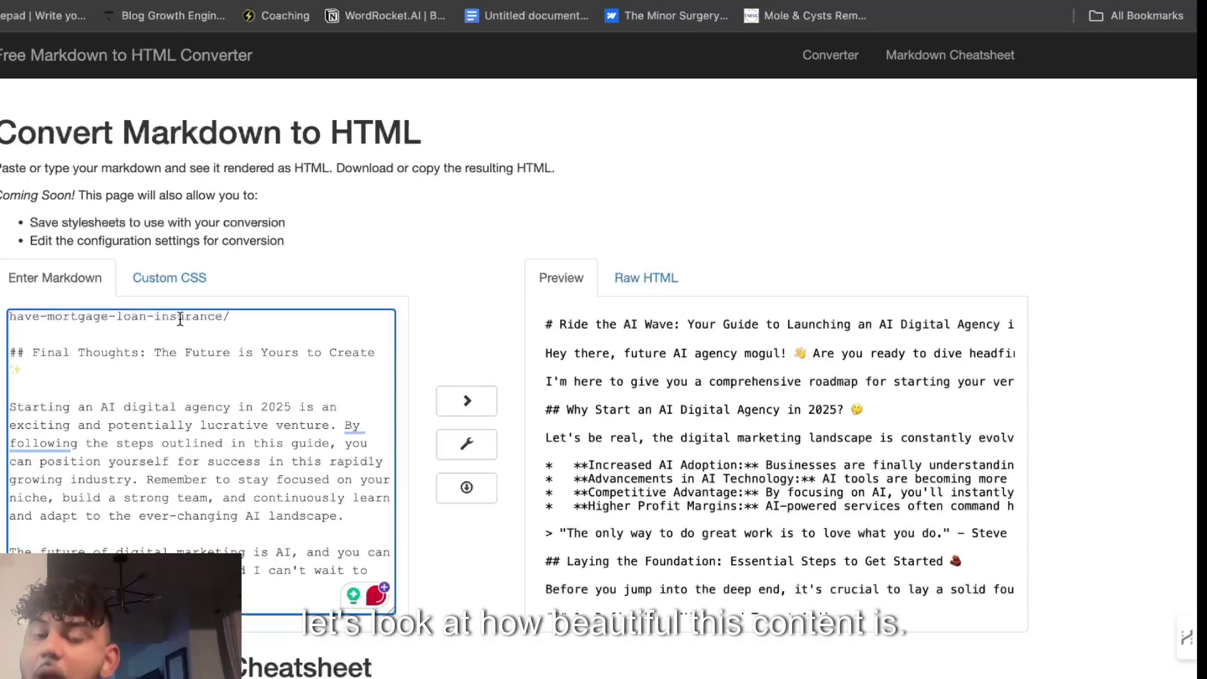
pyautogui.scroll(10, 180, 320)
pyautogui.scroll(15, 180, 320)
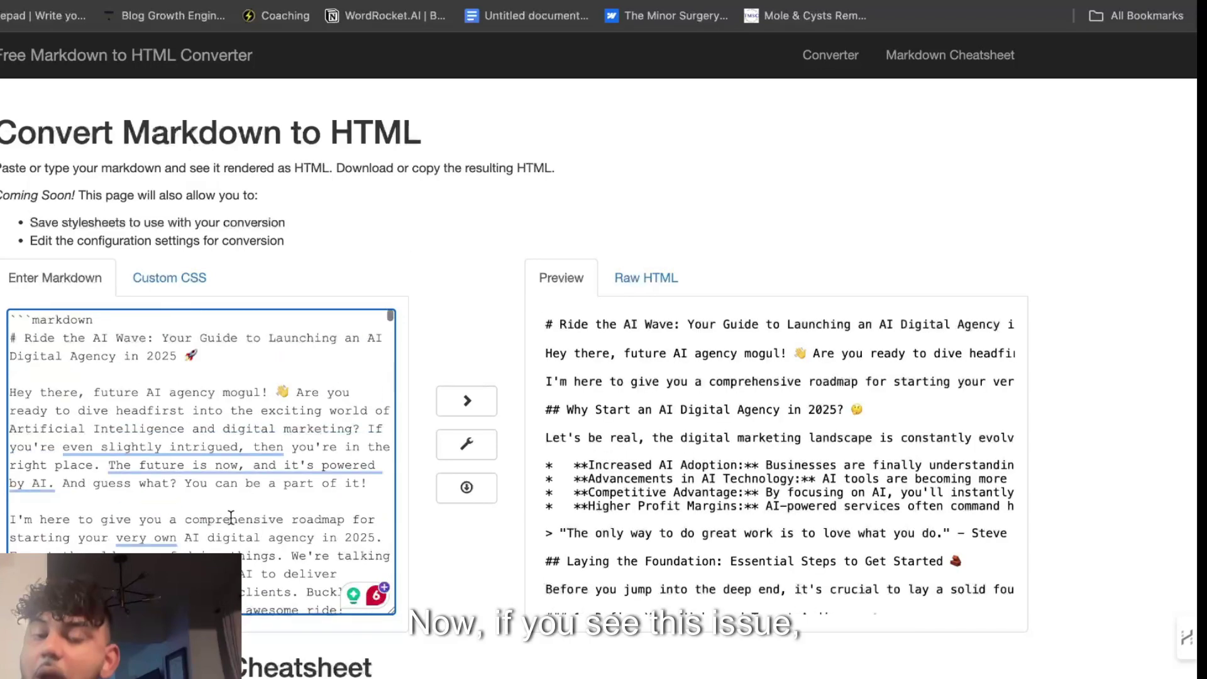
pyautogui.tripleClick(27, 320)
pyautogui.press('BackSpace')
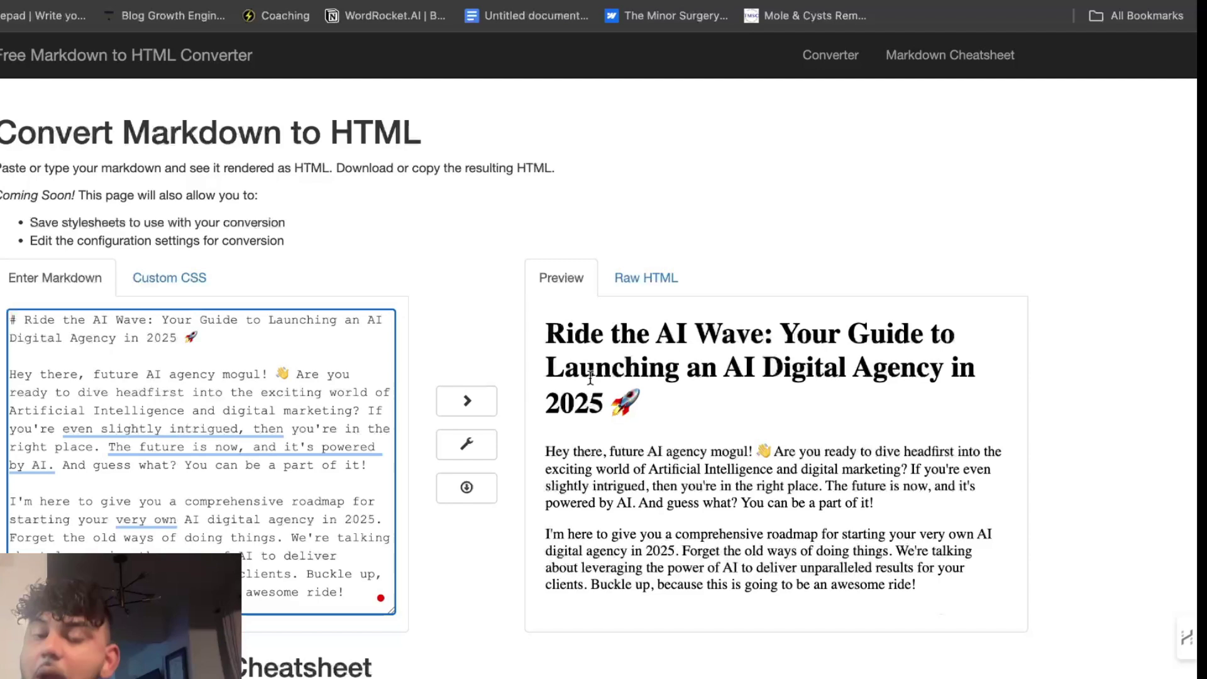
# Scroll the Preview pane through the rendered article down to Final Thoughts.
pyautogui.scroll(-2, 732, 425)
pyautogui.scroll(3, 748, 377)
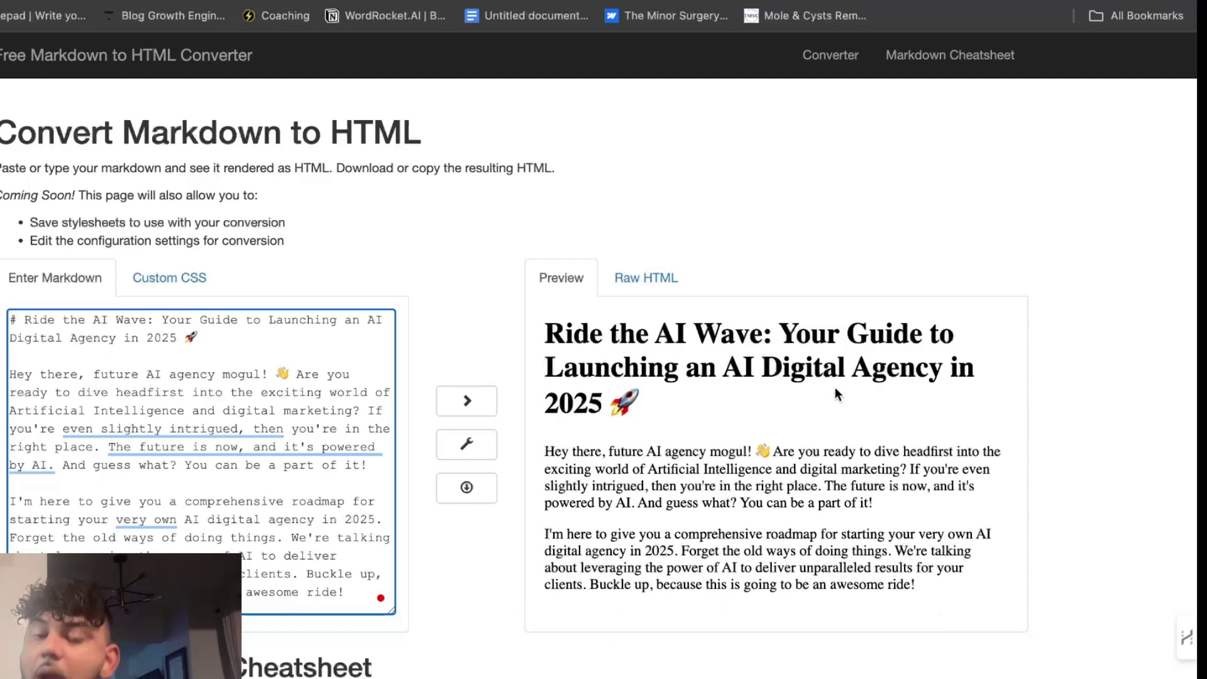
pyautogui.scroll(-2, 889, 386)
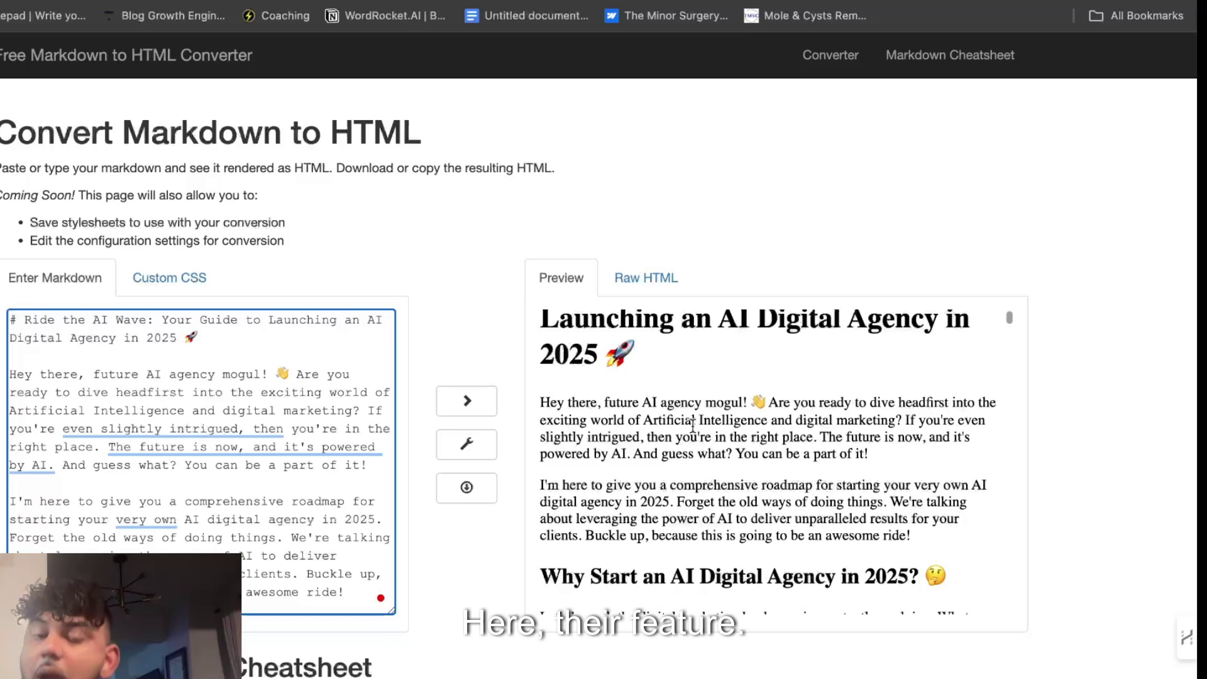
pyautogui.scroll(-1, 749, 432)
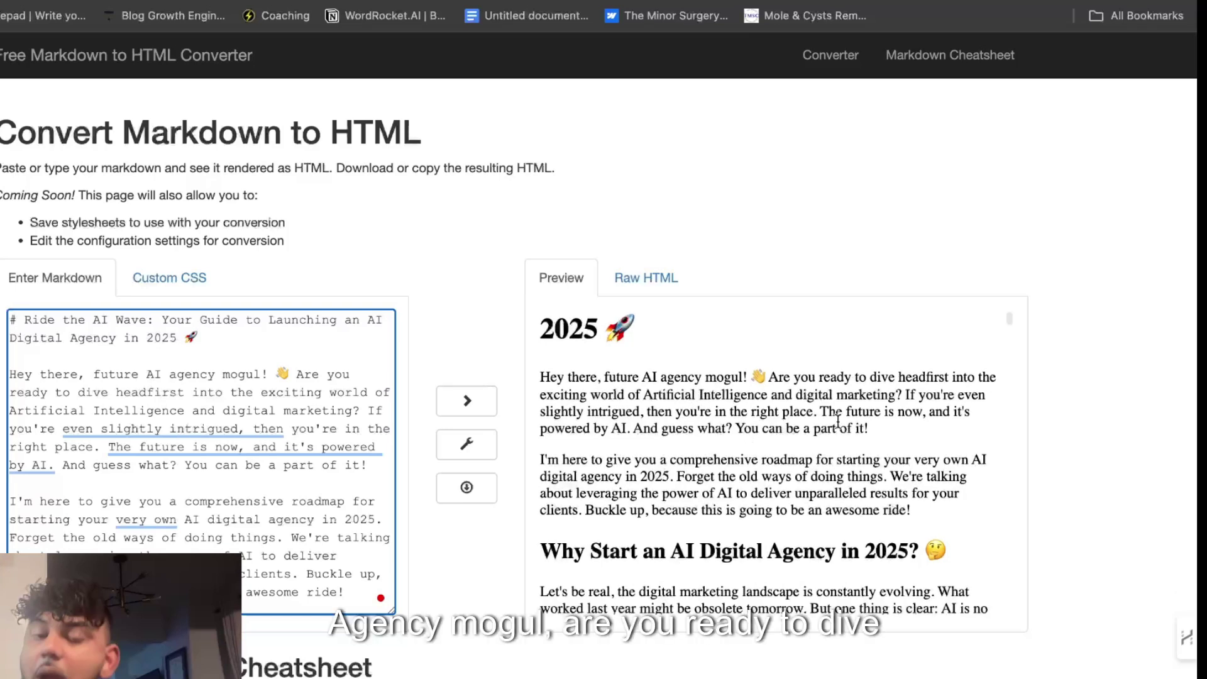
pyautogui.scroll(-1, 914, 408)
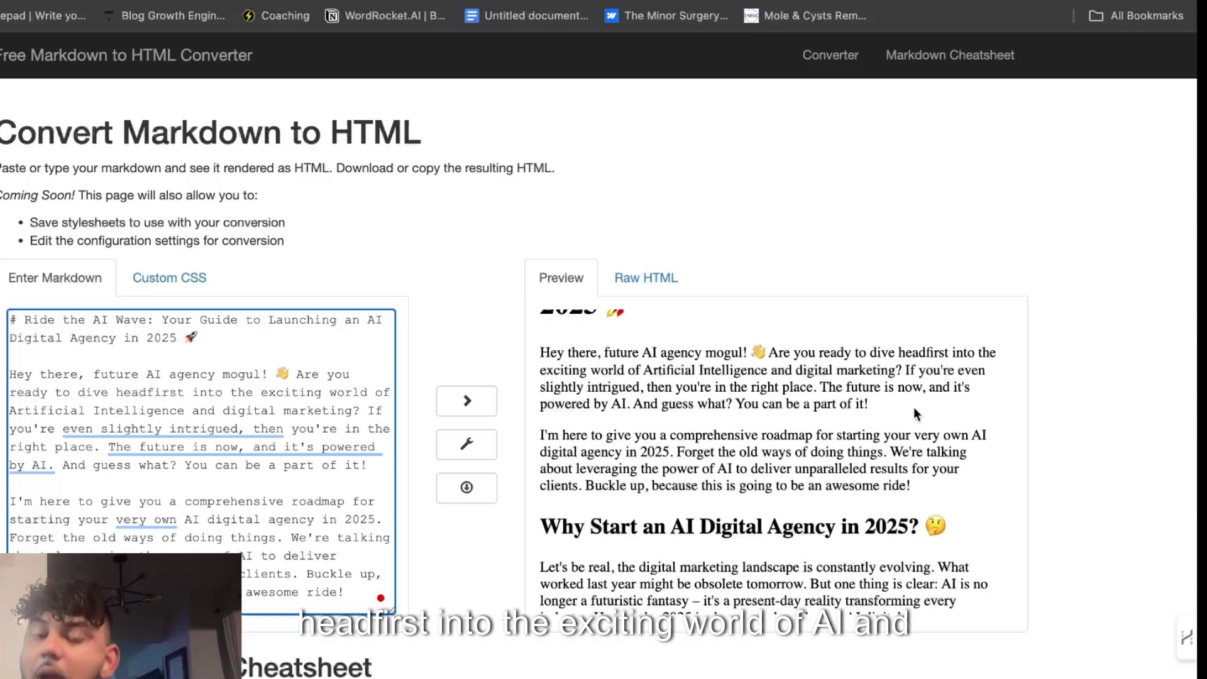
pyautogui.scroll(-4, 914, 409)
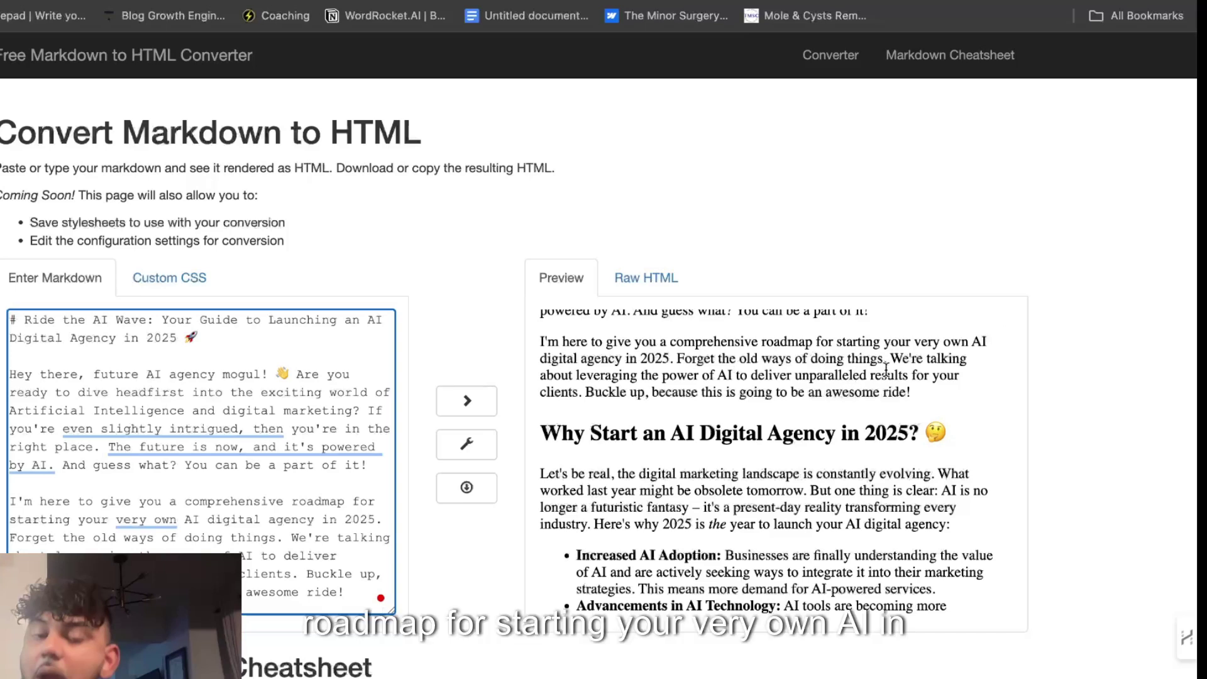
pyautogui.scroll(-1, 930, 375)
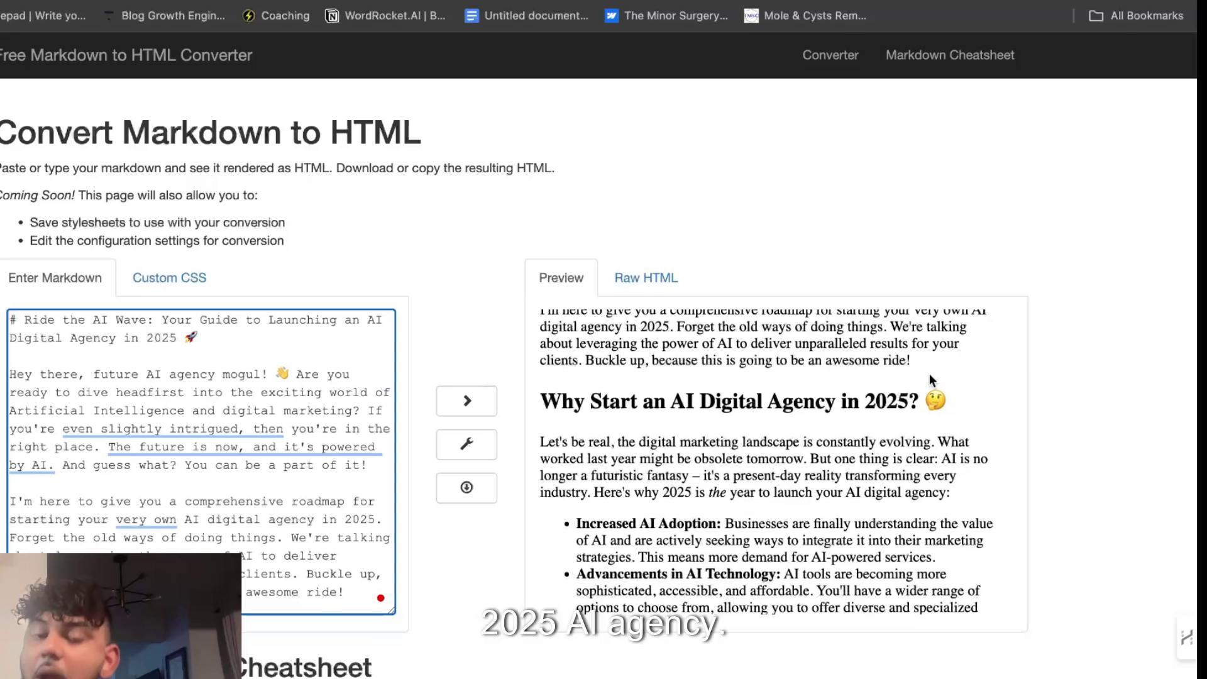
pyautogui.scroll(-10, 930, 375)
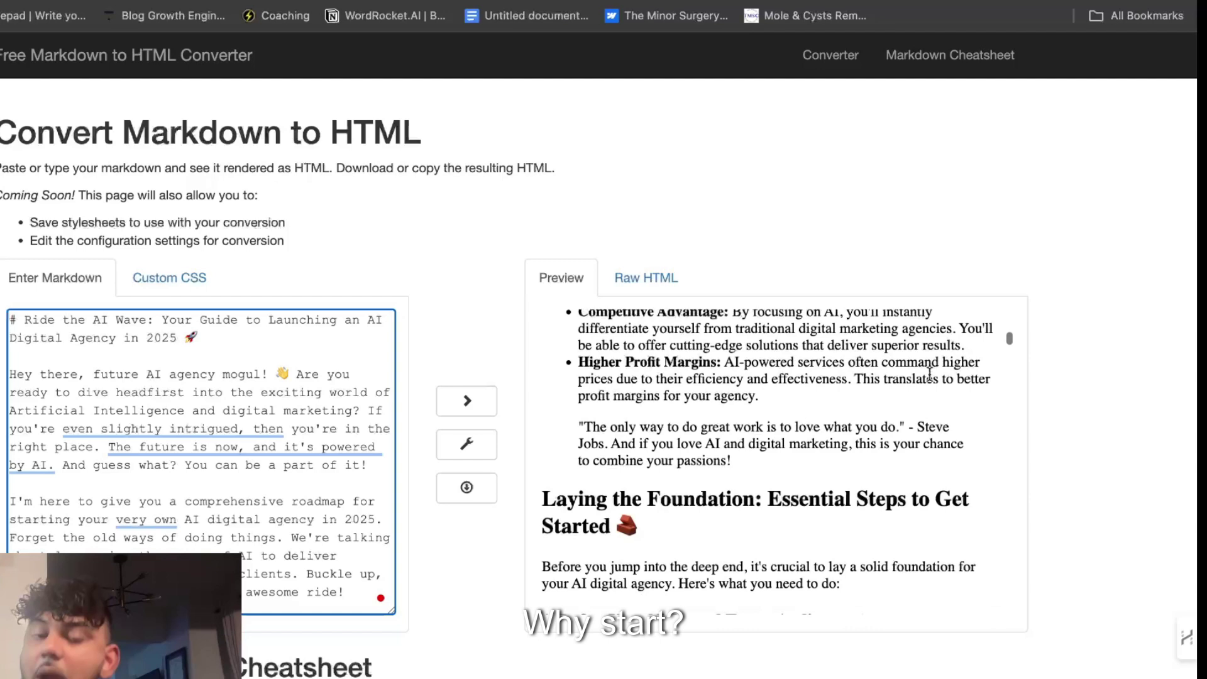
pyautogui.scroll(-15, 929, 374)
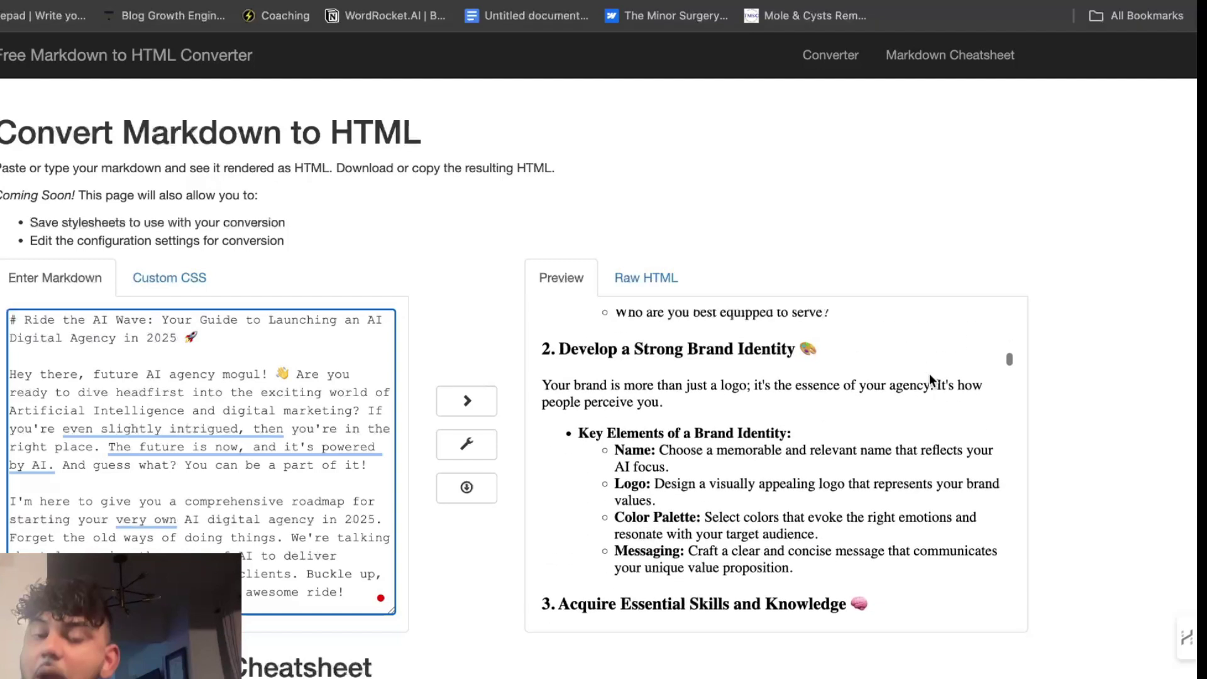
pyautogui.scroll(-8, 929, 374)
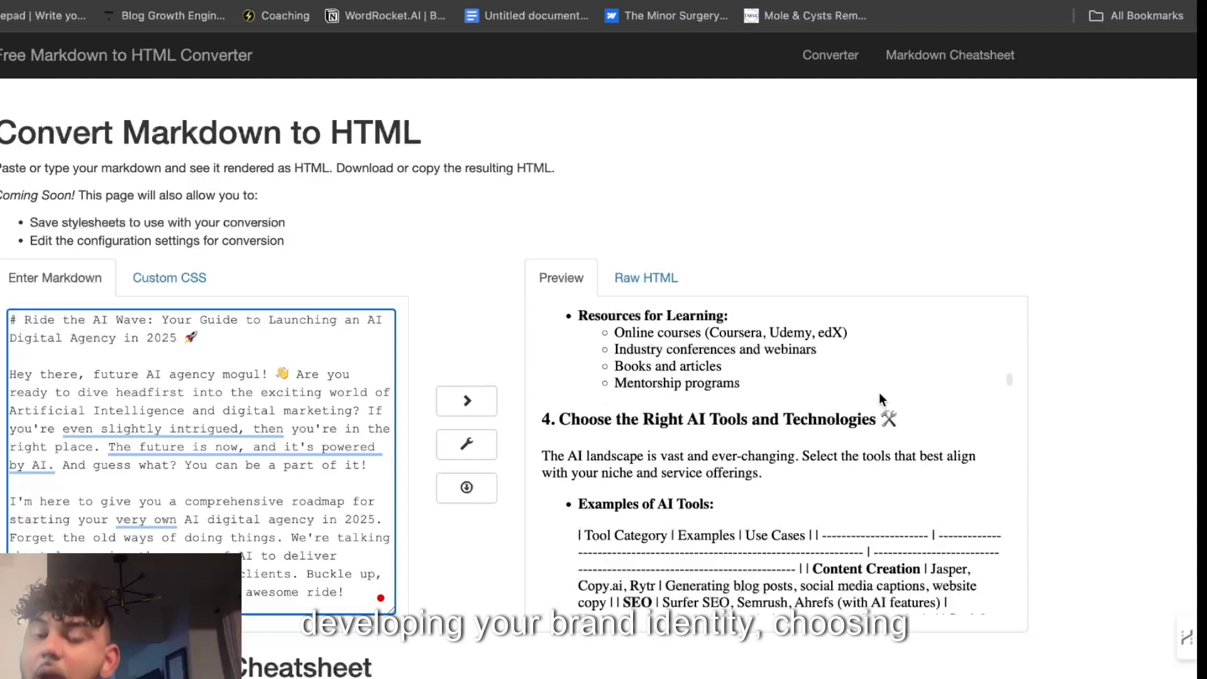
pyautogui.scroll(-1, 813, 434)
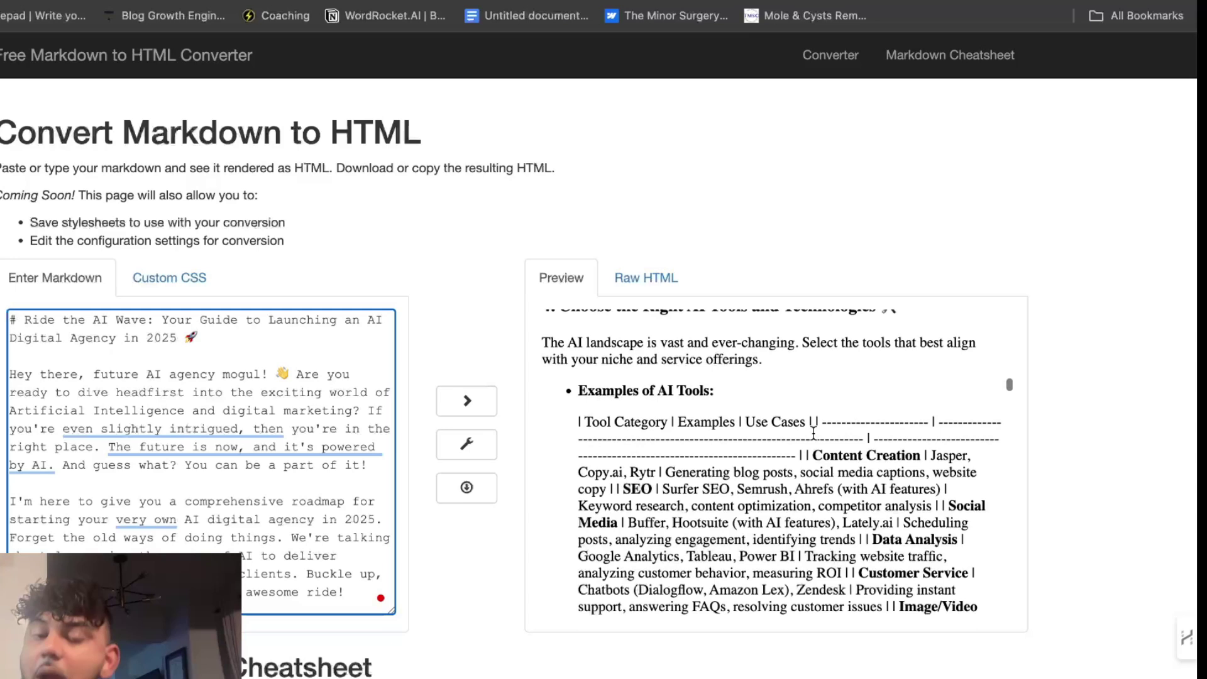
pyautogui.scroll(-3, 813, 433)
pyautogui.scroll(-3, 837, 481)
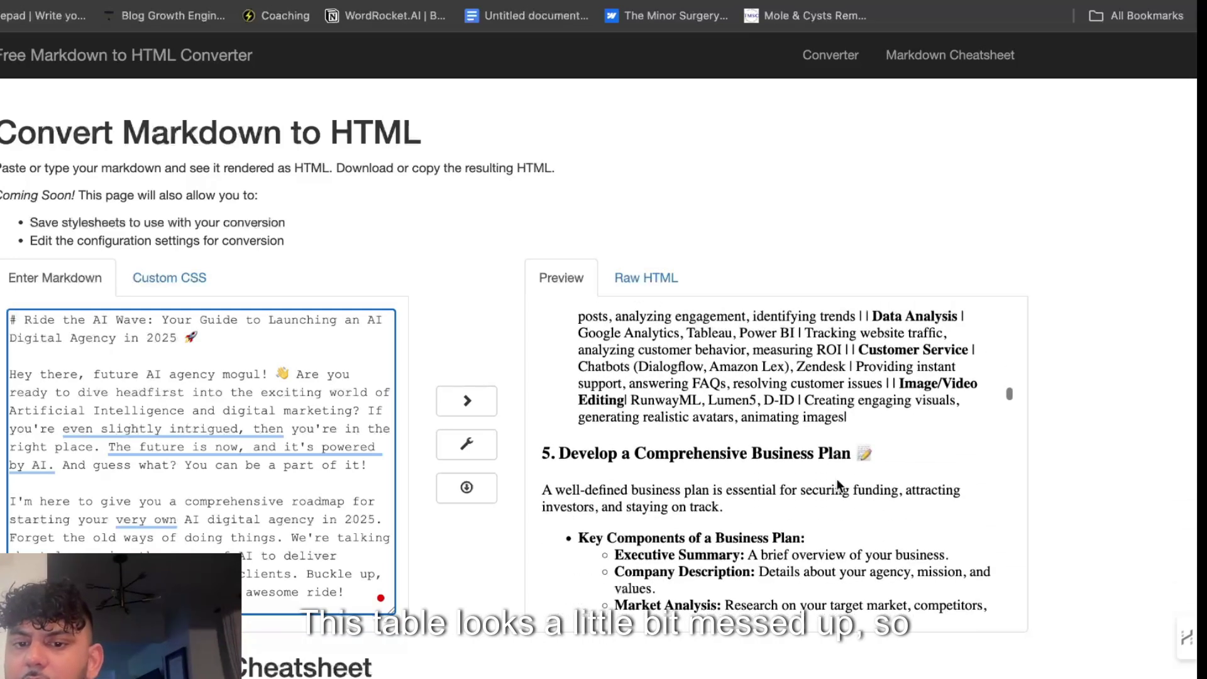
pyautogui.scroll(-6, 836, 478)
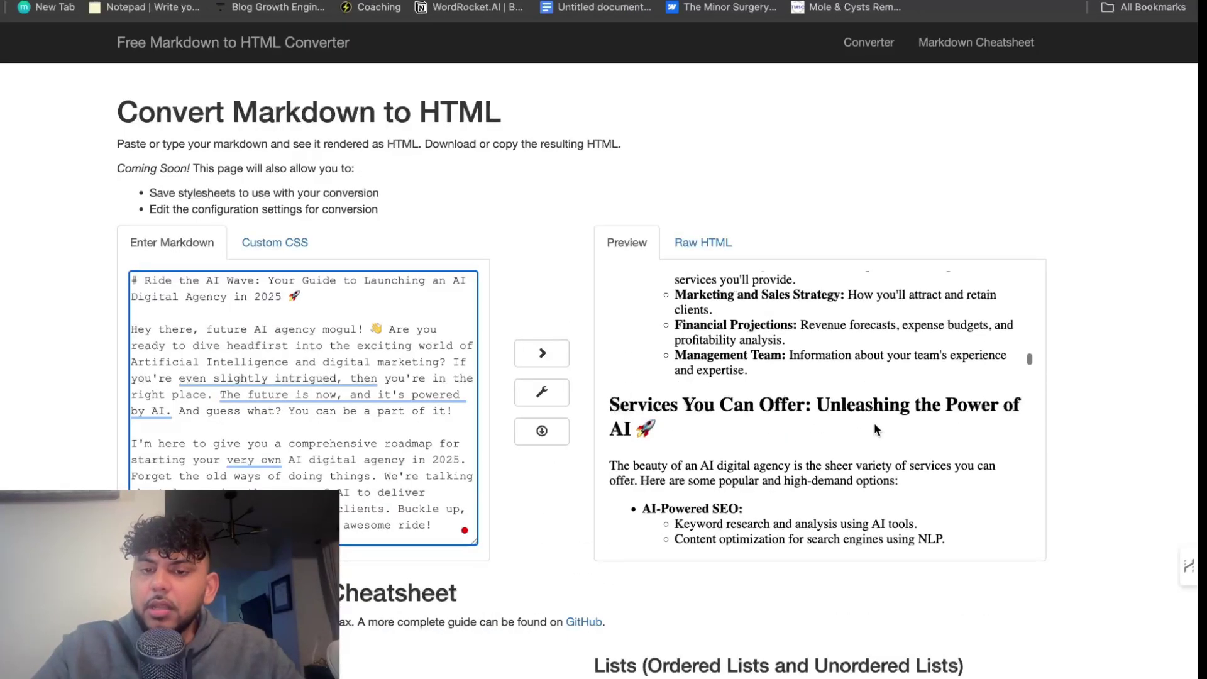
pyautogui.scroll(-2, 873, 423)
pyautogui.scroll(5, 874, 423)
pyautogui.scroll(-9, 874, 423)
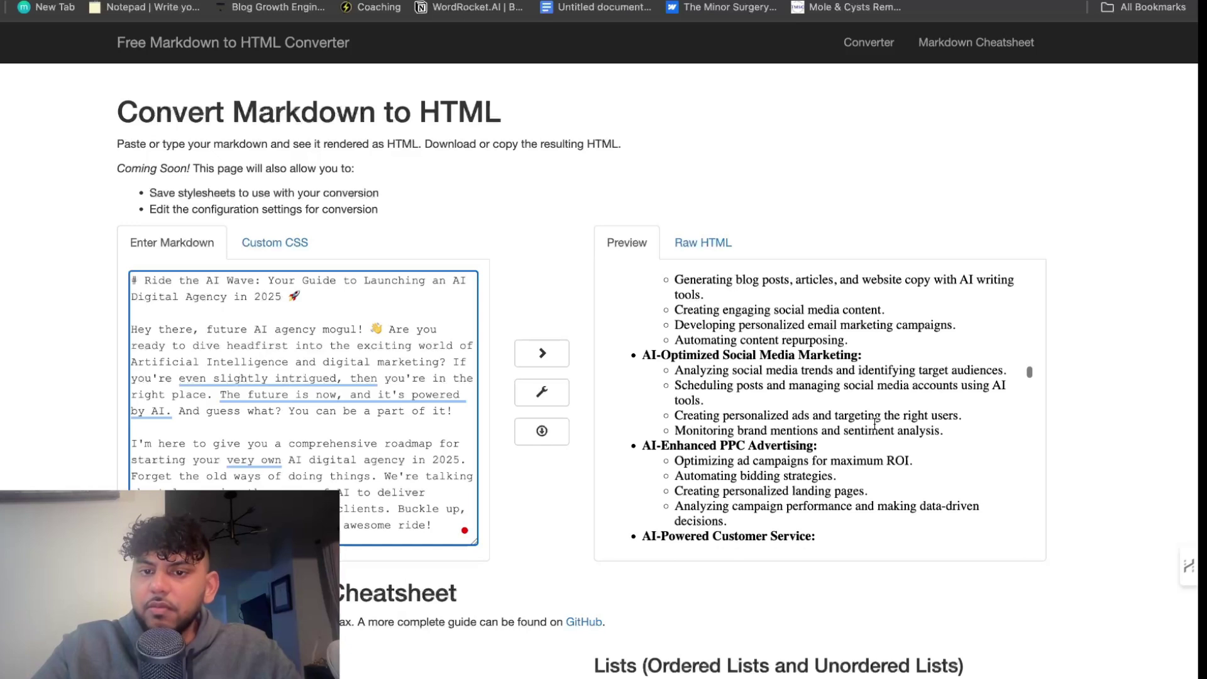
pyautogui.scroll(-10, 873, 423)
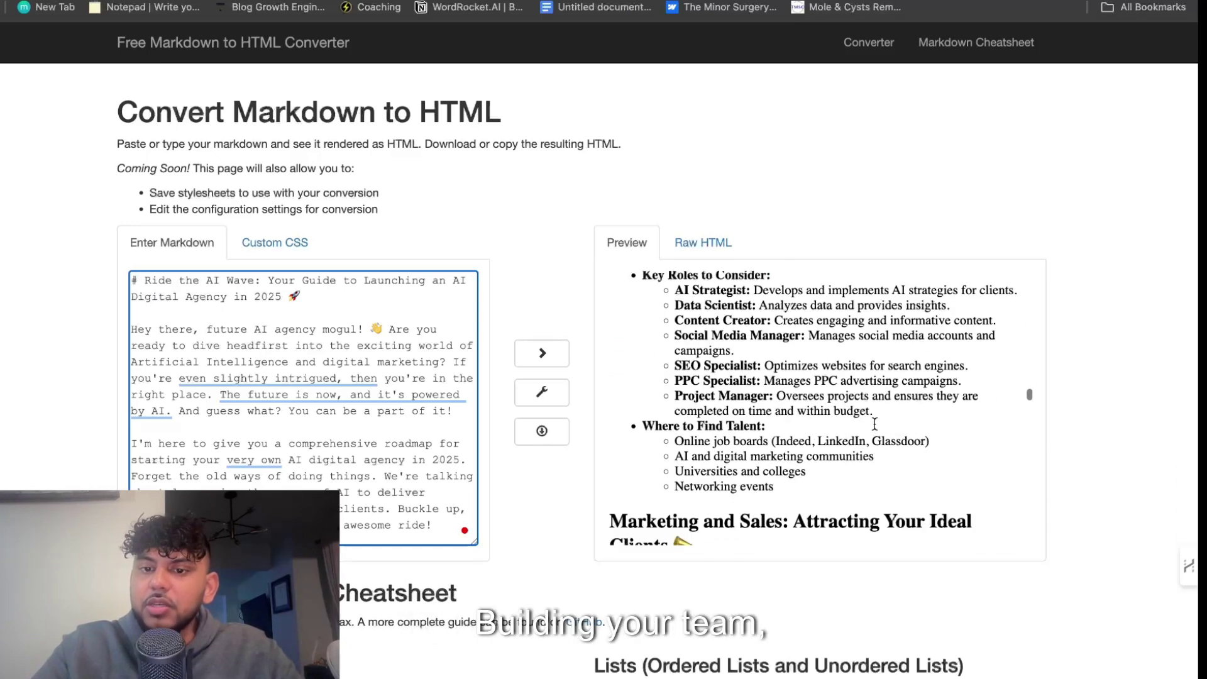
pyautogui.scroll(4, 874, 422)
pyautogui.scroll(-11, 873, 422)
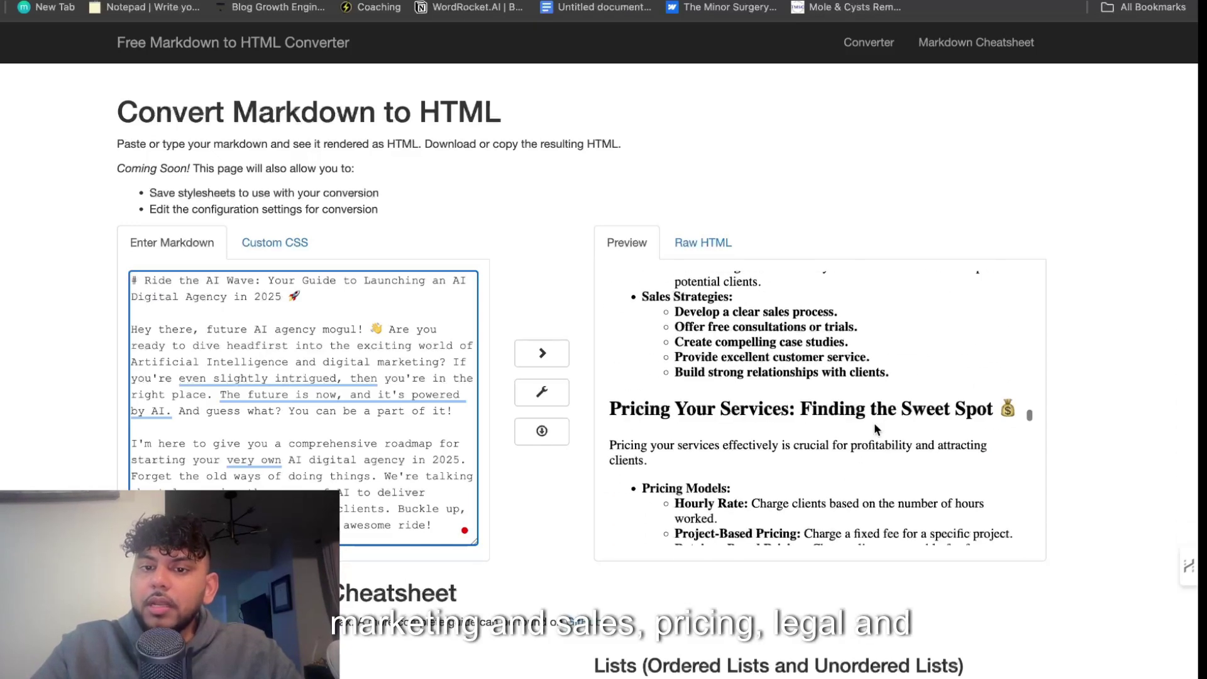
pyautogui.scroll(-12, 874, 424)
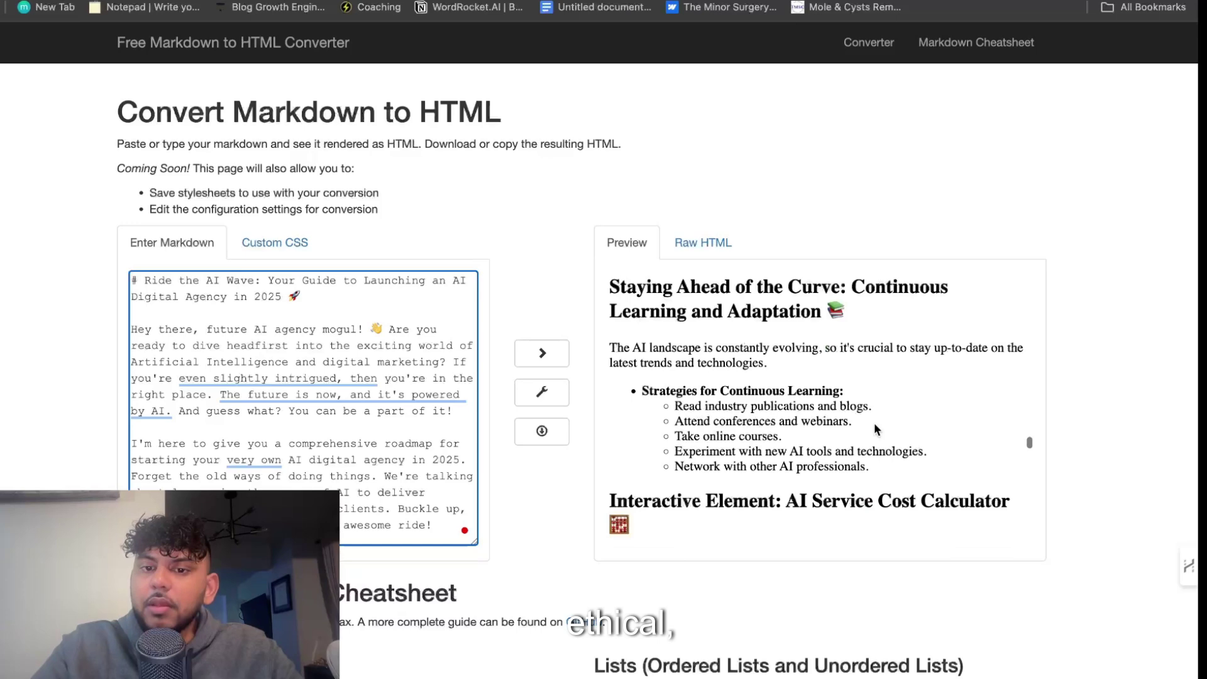
pyautogui.scroll(-3, 874, 424)
pyautogui.scroll(3, 874, 424)
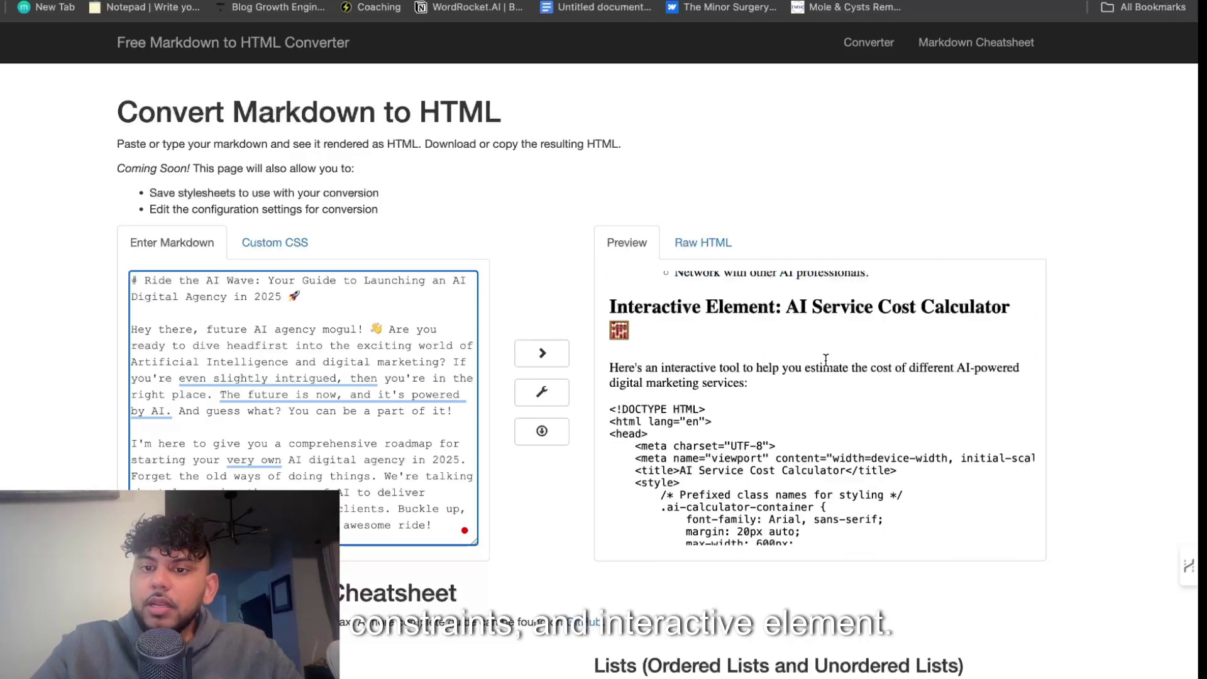
pyautogui.scroll(-1, 855, 426)
pyautogui.scroll(-15, 852, 426)
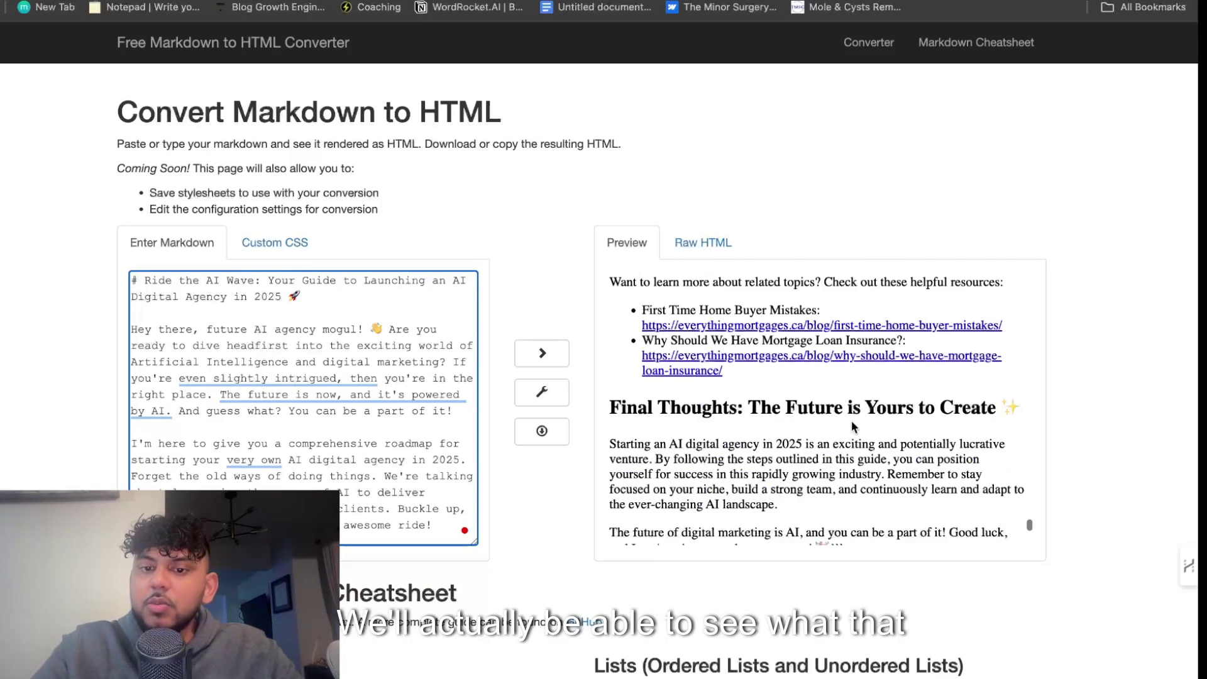
pyautogui.scroll(1, 851, 426)
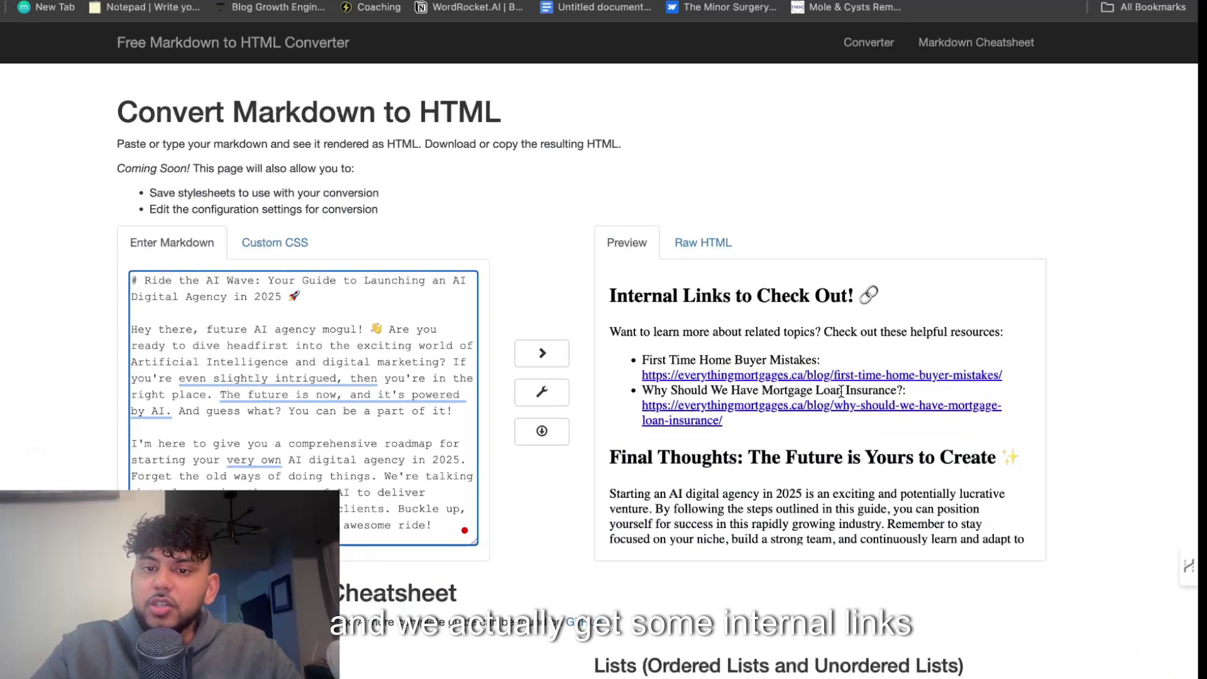
pyautogui.scroll(-3, 824, 426)
pyautogui.scroll(-1, 823, 427)
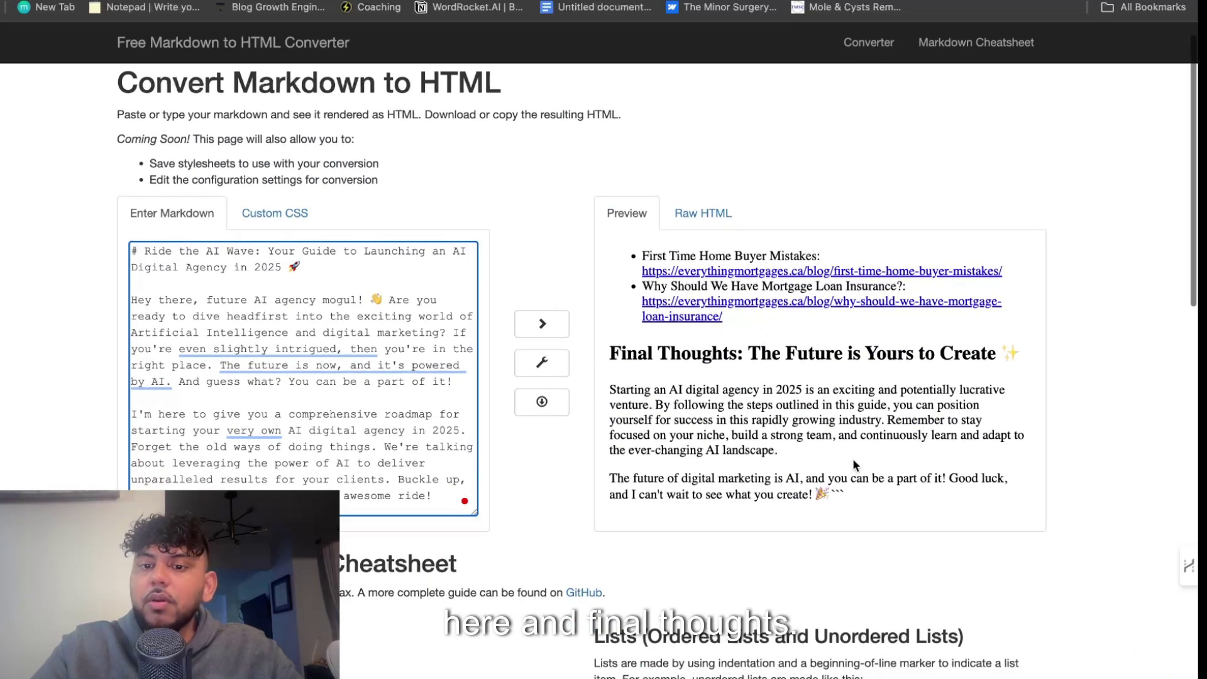
pyautogui.scroll(20, 858, 474)
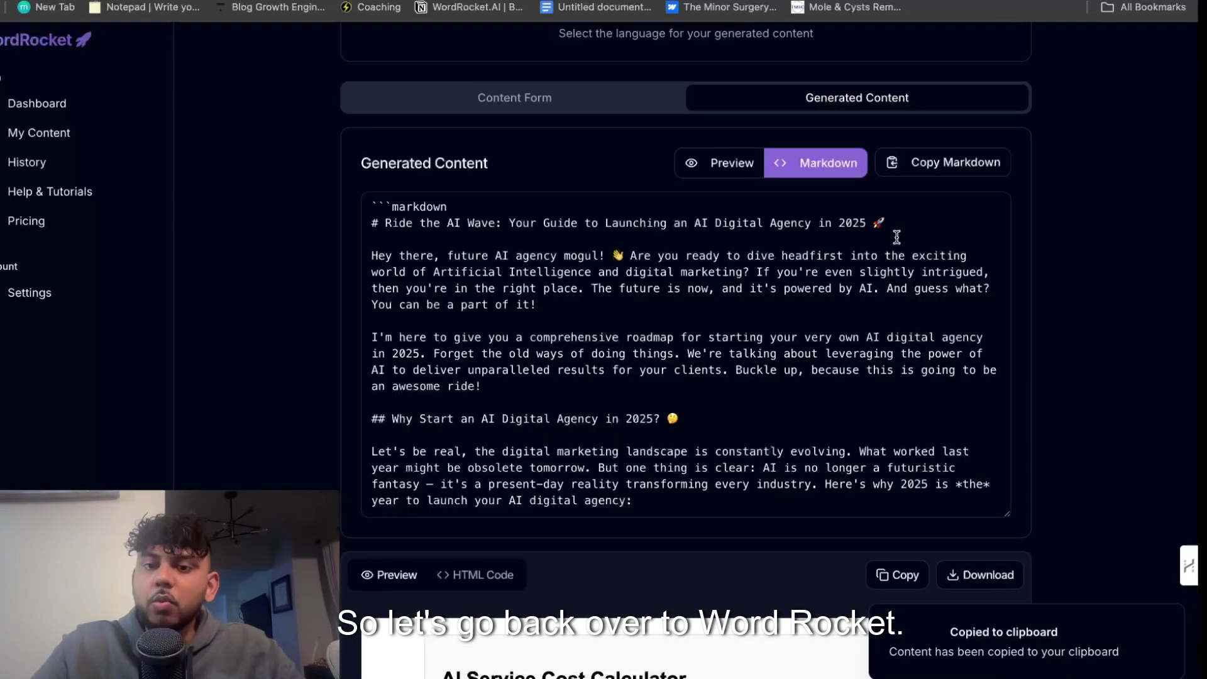
pyautogui.scroll(-5, 1076, 347)
pyautogui.scroll(-3, 1076, 347)
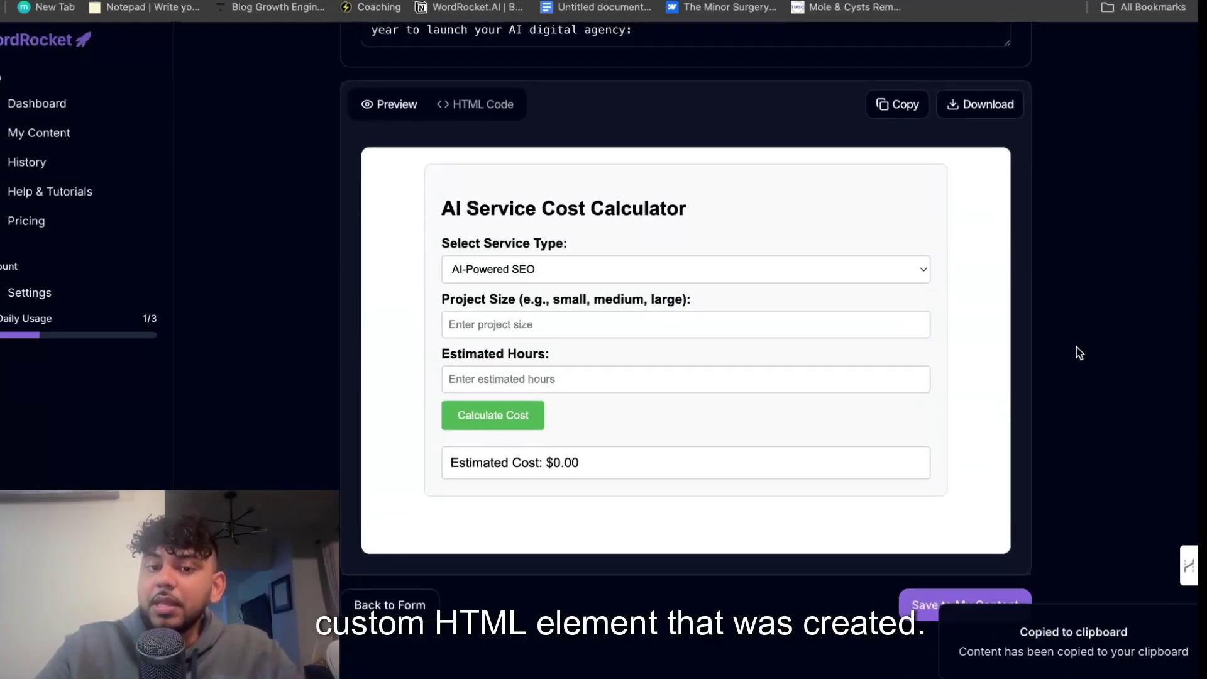
# Select AI-Driven Content Creation as the service type in the calculator preview.
pyautogui.click(527, 277)
pyautogui.click(528, 288)
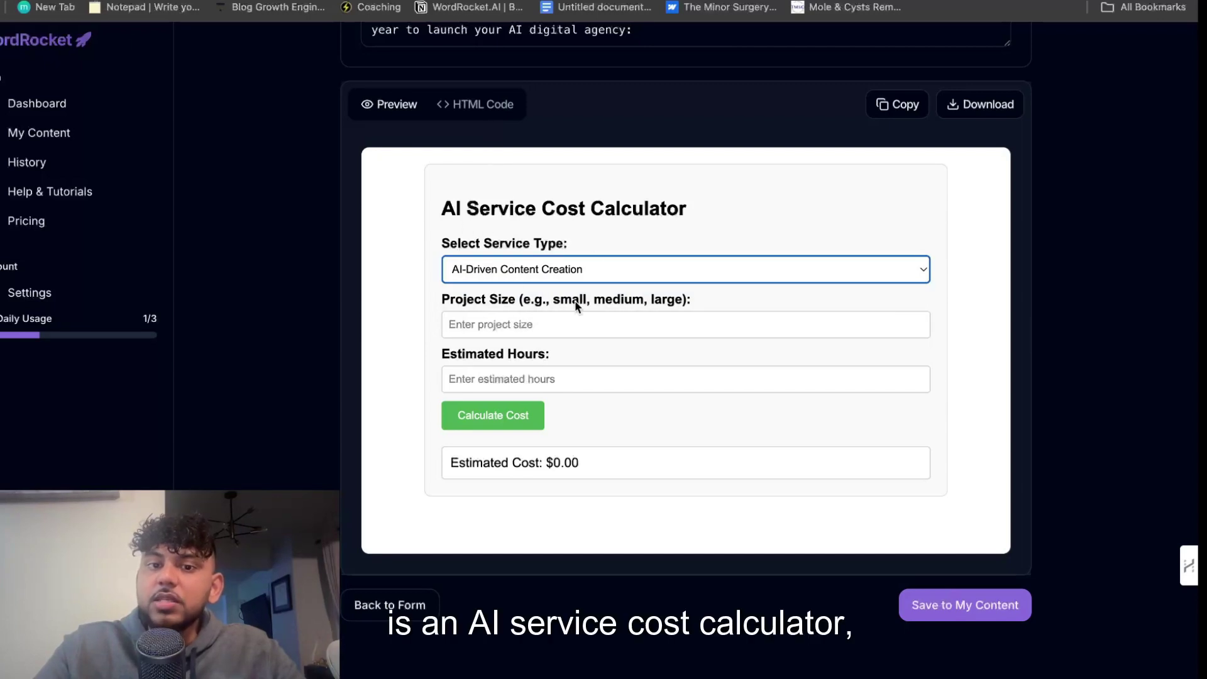
pyautogui.click(565, 320)
pyautogui.click(552, 379)
pyautogui.click(544, 457)
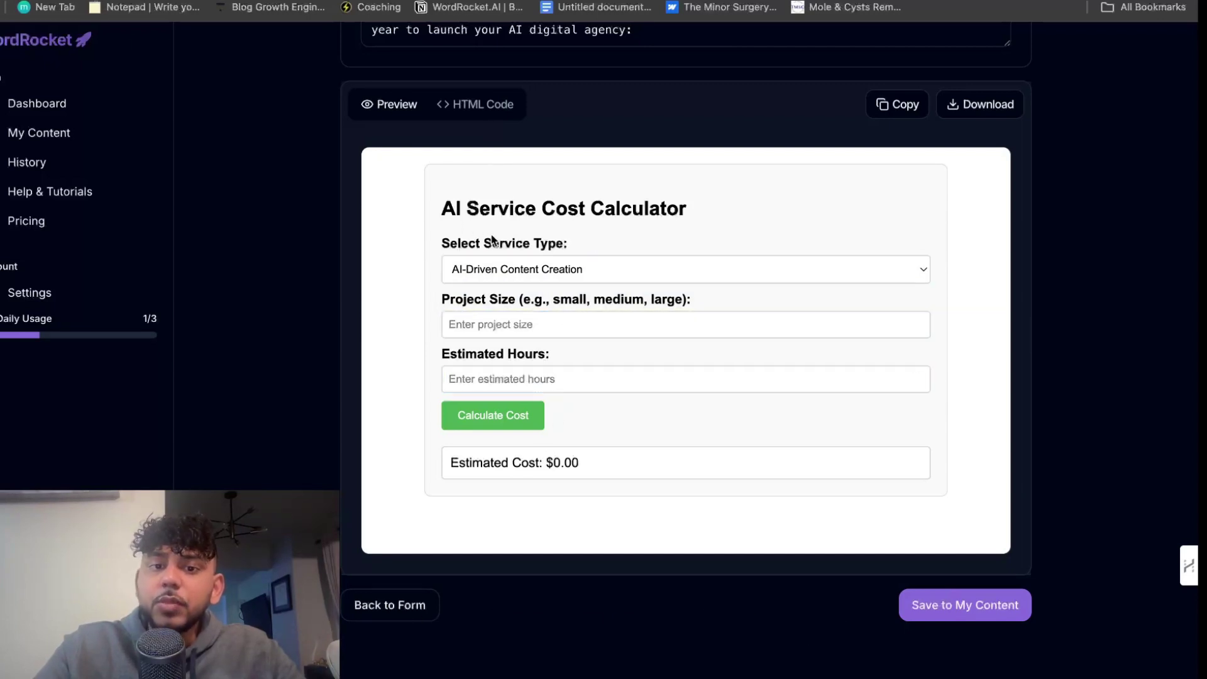
pyautogui.click(501, 270)
pyautogui.click(490, 332)
pyautogui.click(488, 270)
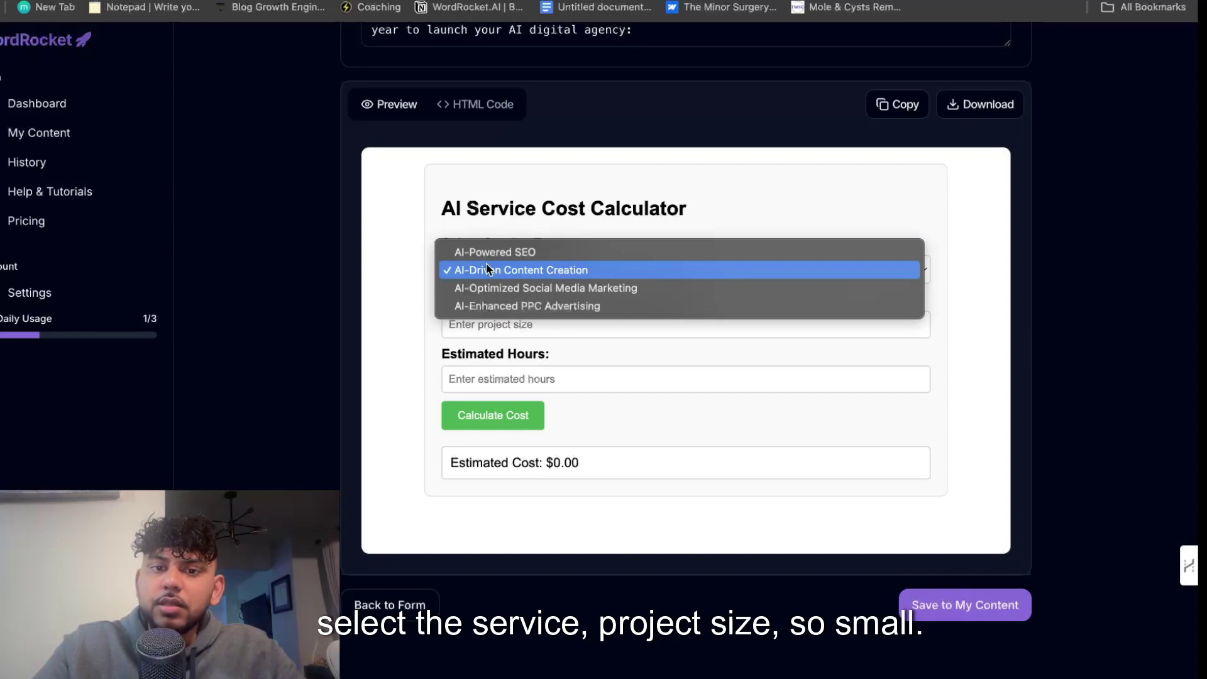
pyautogui.click(487, 270)
# Enter project size small and 100 hours, then calculate the $6000.00 estimate.
pyautogui.click(485, 320)
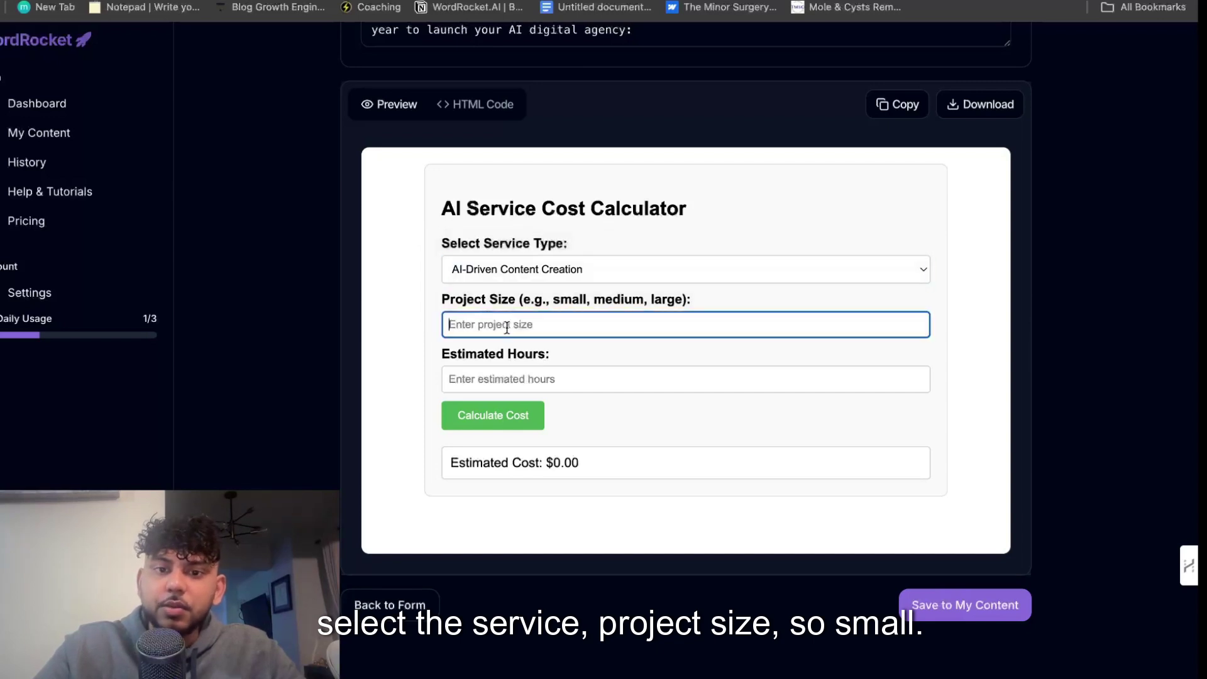
pyautogui.write('small')
pyautogui.click(555, 377)
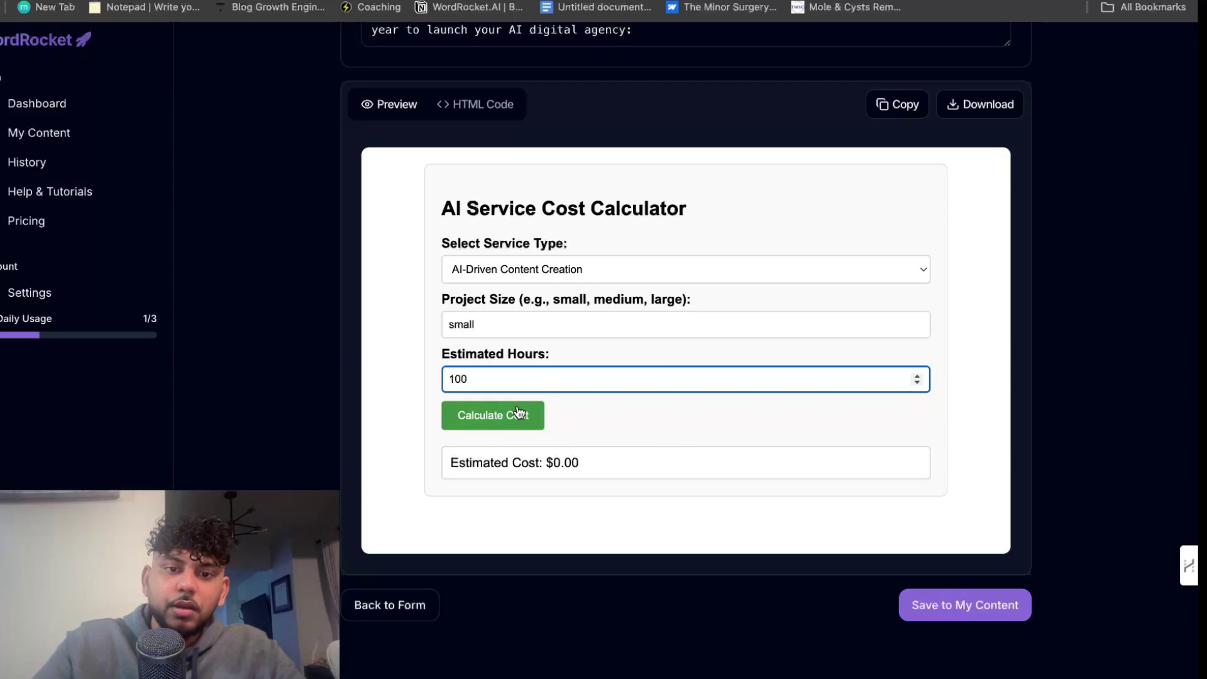
pyautogui.click(498, 413)
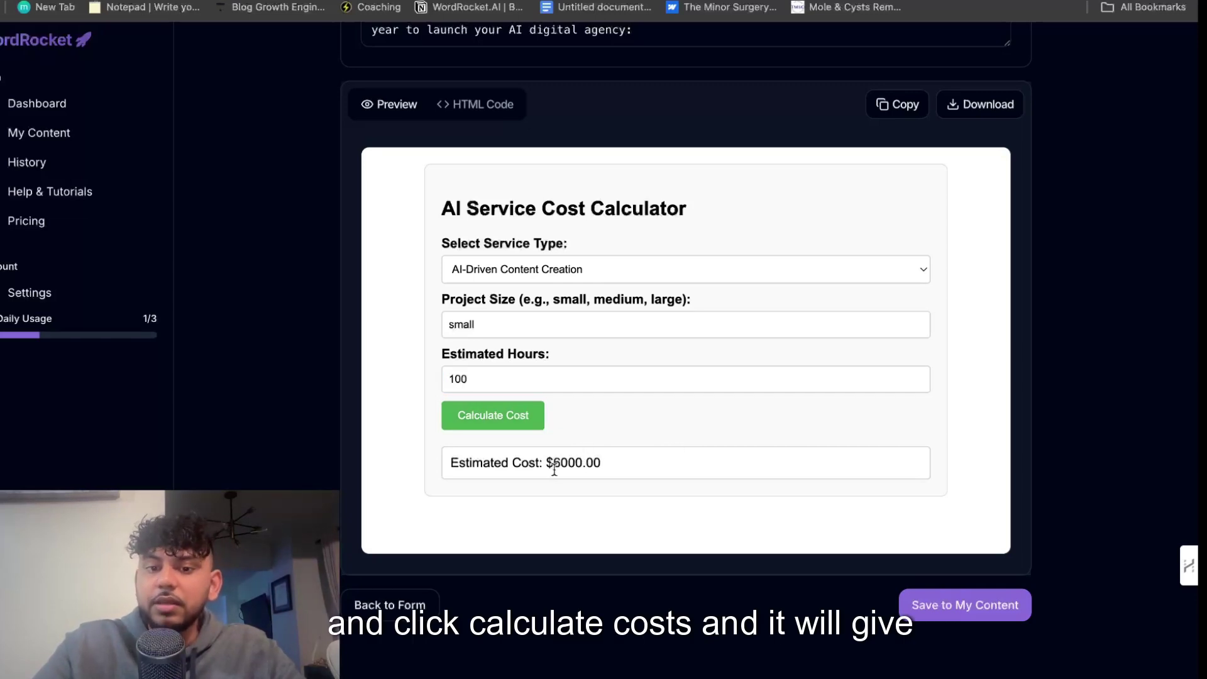
pyautogui.scroll(3, 635, 466)
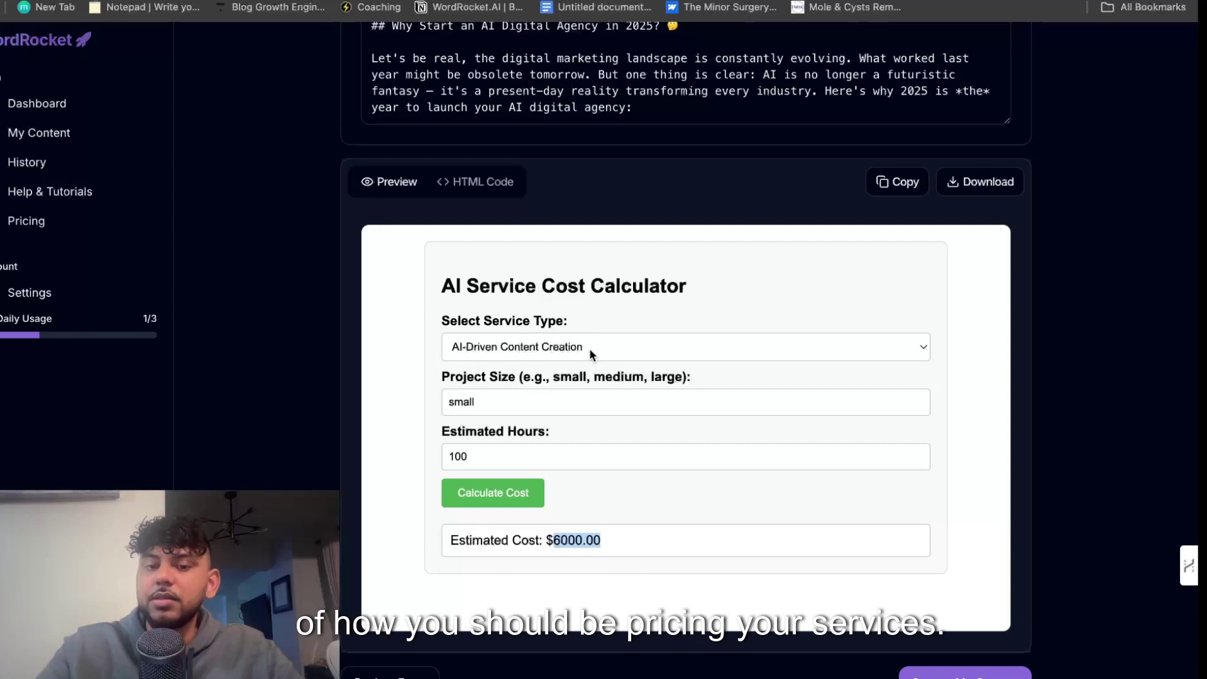
# Copy the AI cost calculator's HTML code from its HTML Code tab to the clipboard.
pyautogui.scroll(5, 589, 348)
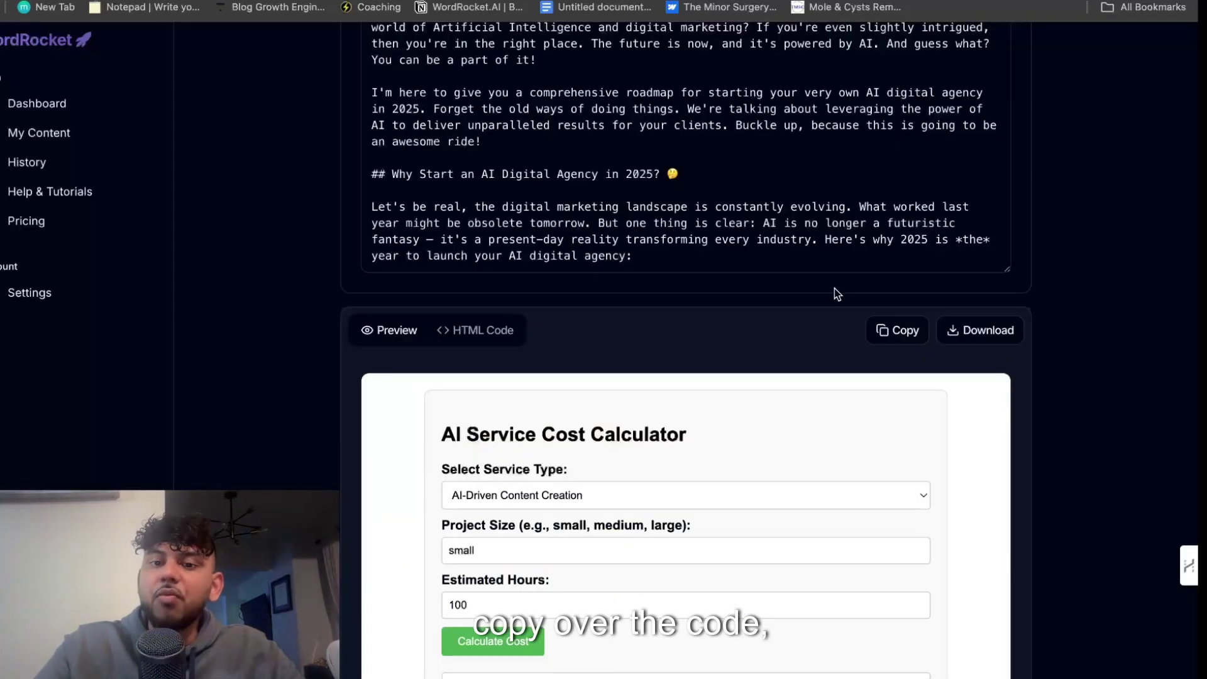
pyautogui.scroll(-5, 835, 289)
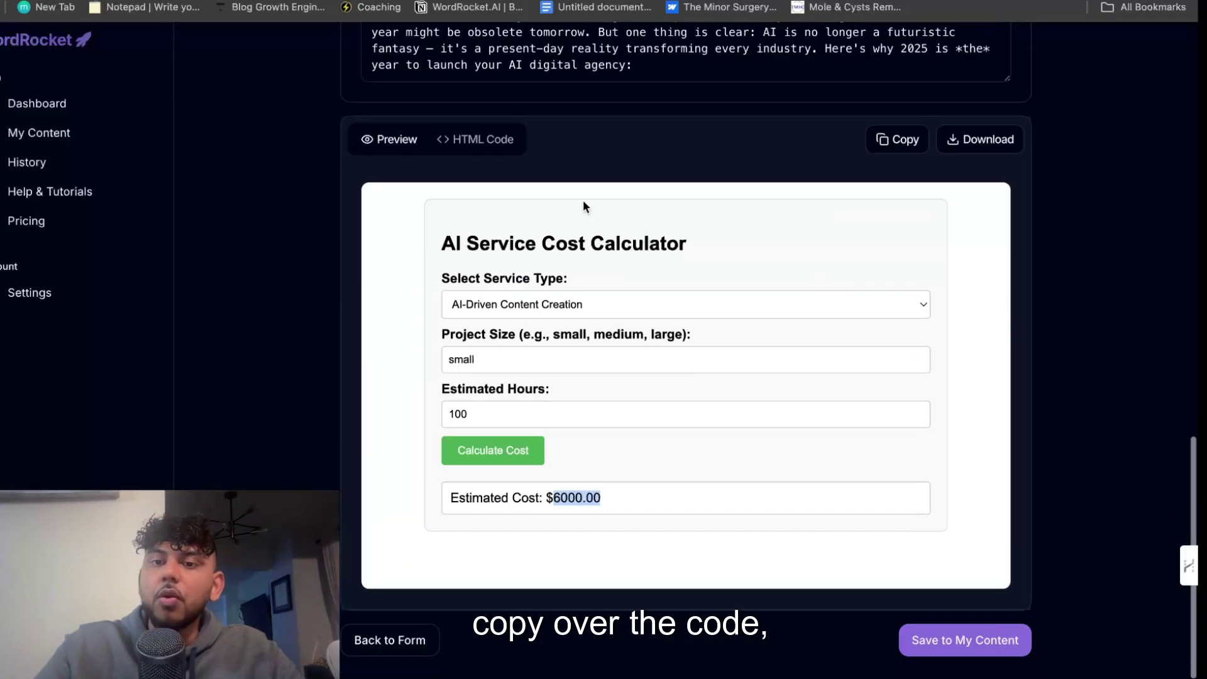
pyautogui.click(479, 140)
pyautogui.click(896, 186)
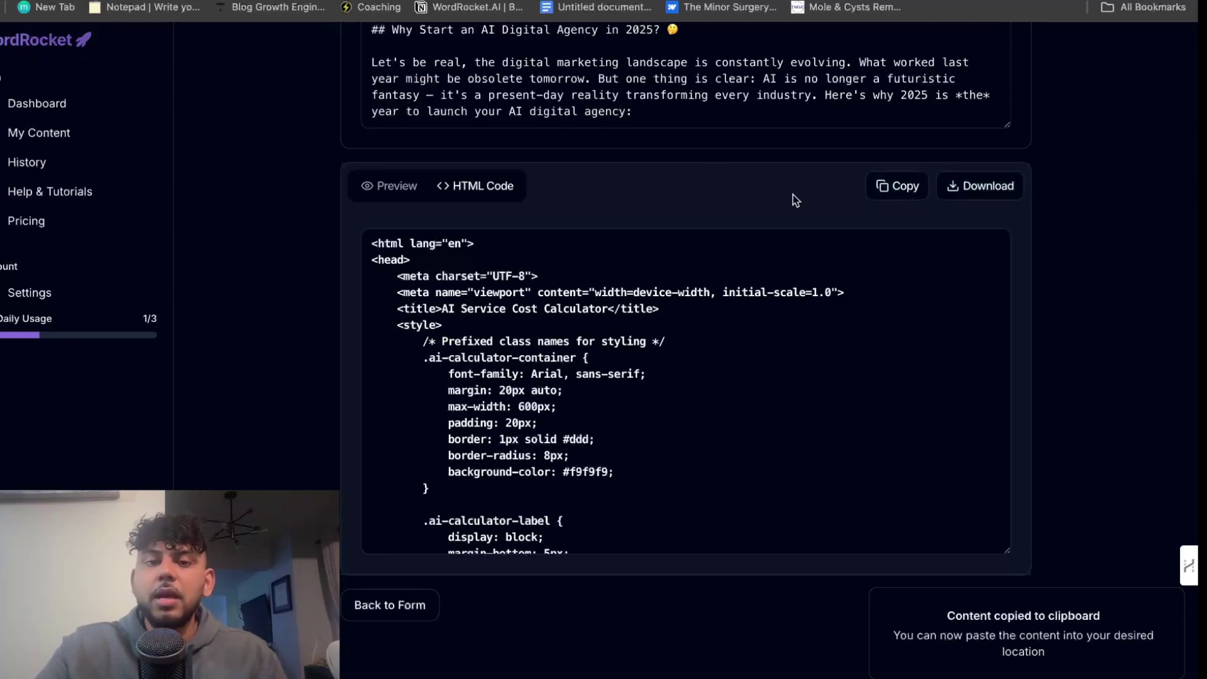
pyautogui.scroll(7, 794, 196)
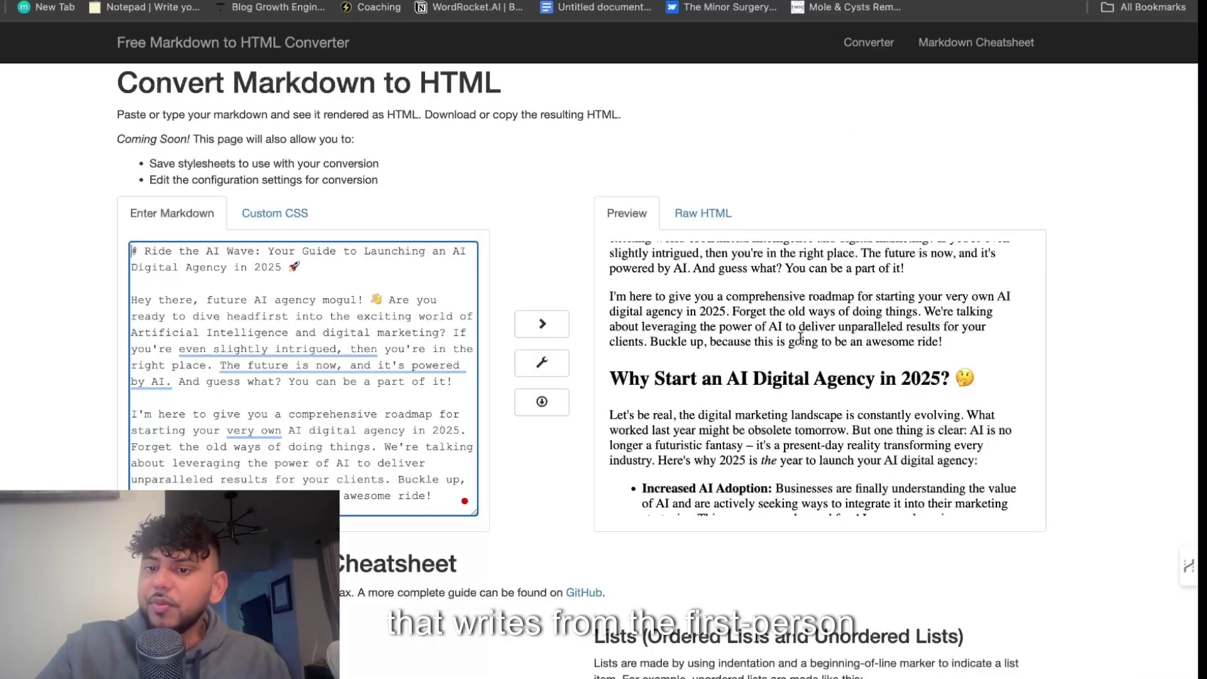
pyautogui.scroll(3, 800, 339)
pyautogui.scroll(-15, 801, 339)
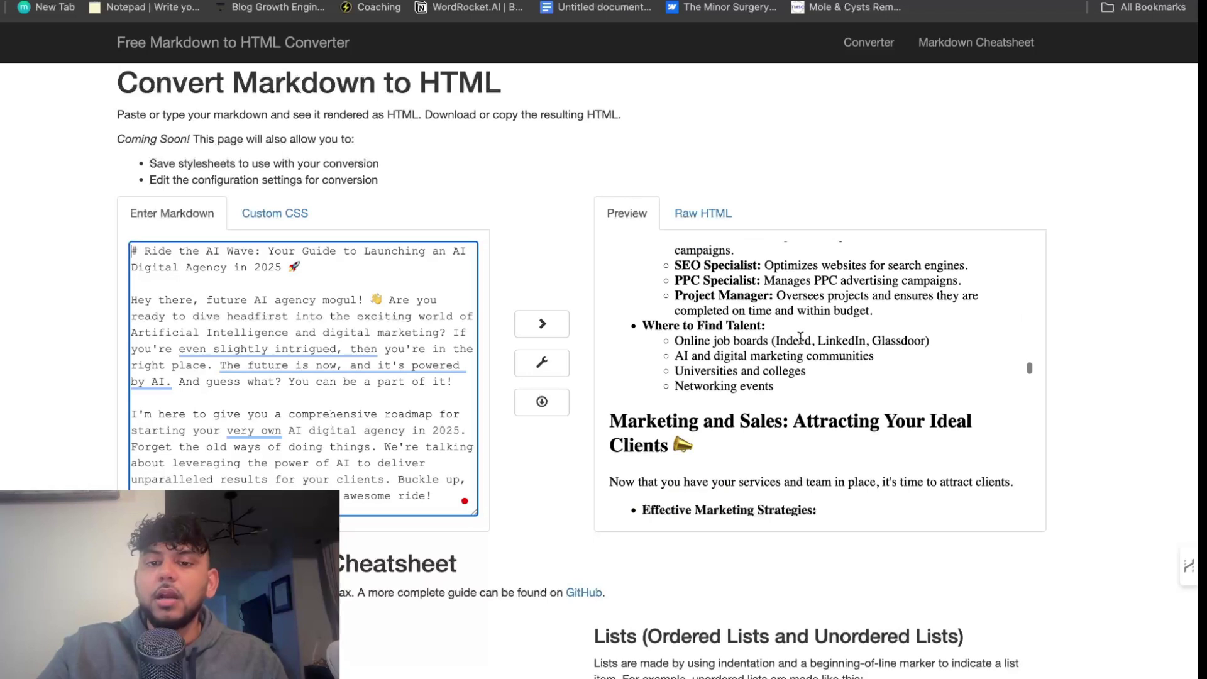
pyautogui.scroll(-15, 800, 338)
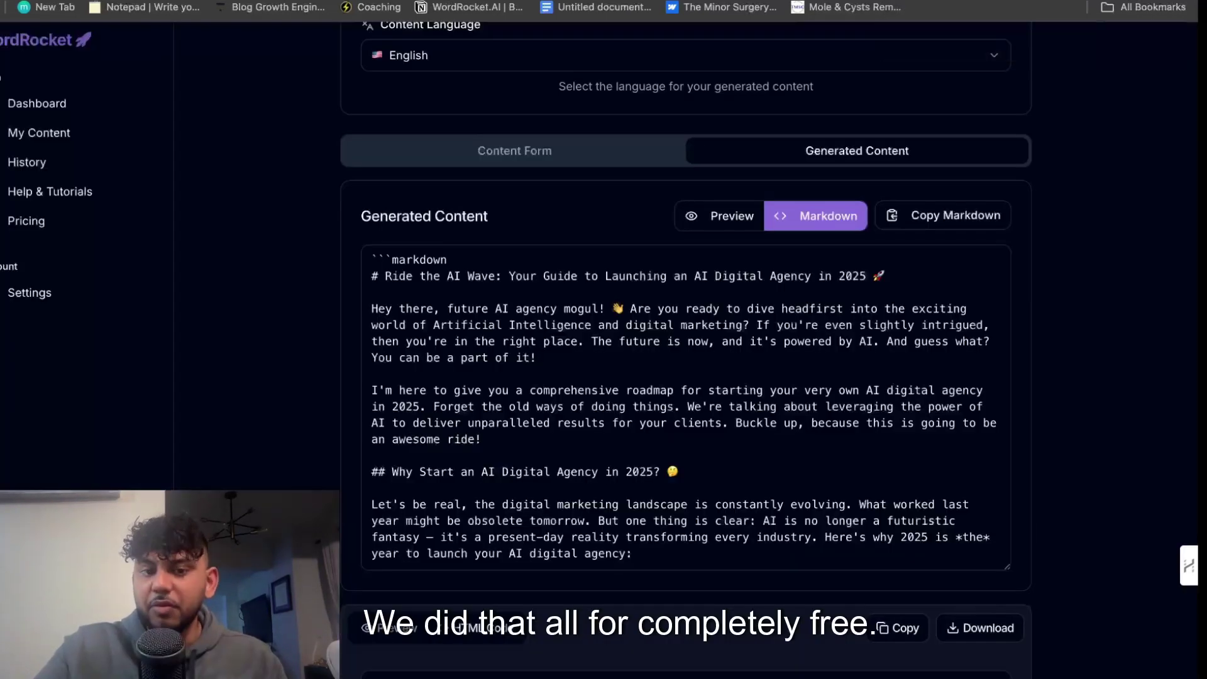
# Look over the free AI models in the AI Model dropdown without changing the selection.
pyautogui.scroll(10, 296, 207)
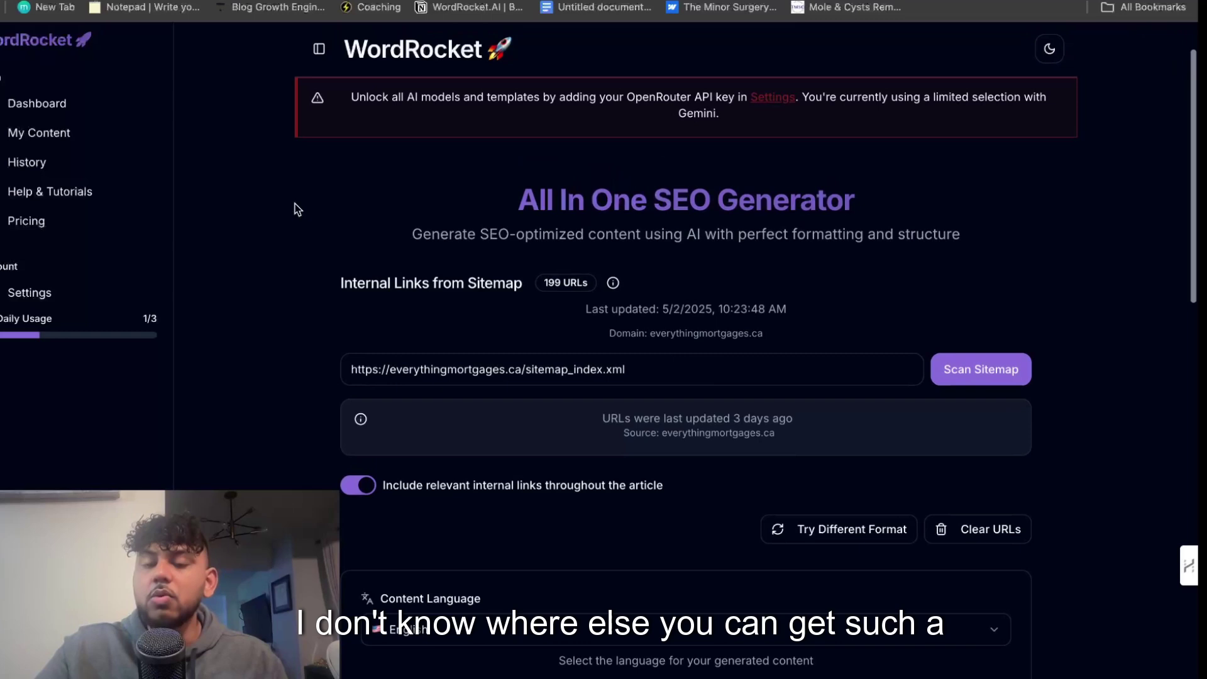
pyautogui.scroll(-10, 463, 259)
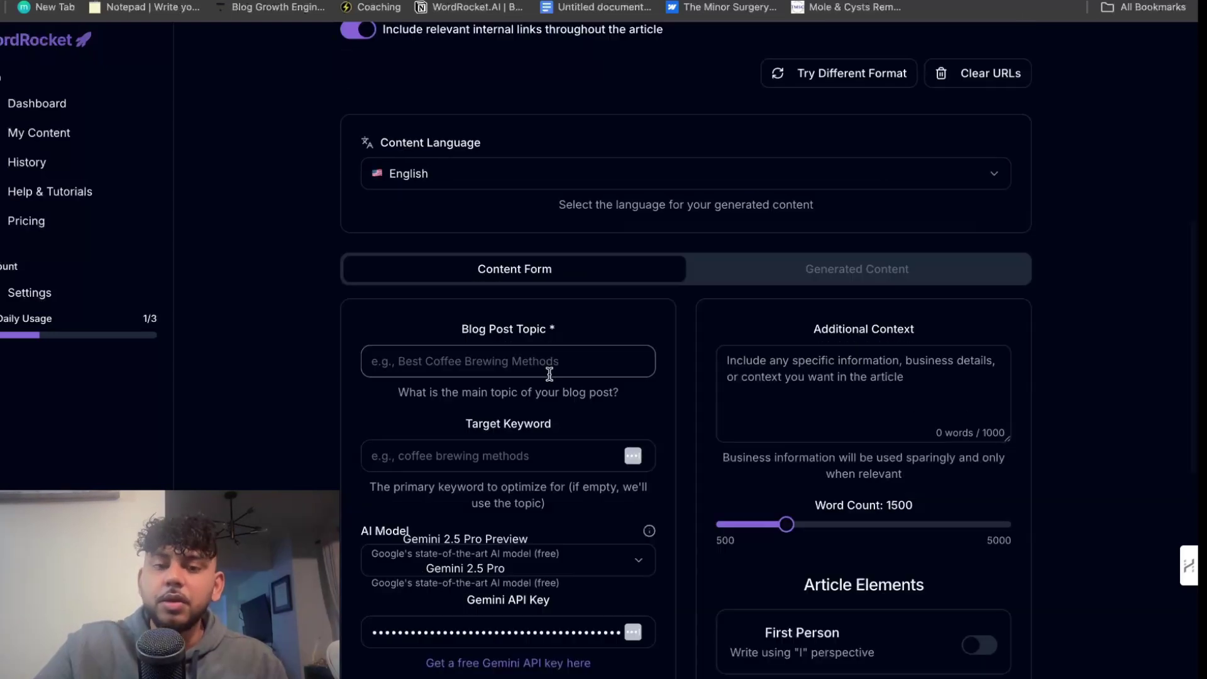
pyautogui.scroll(-2, 547, 377)
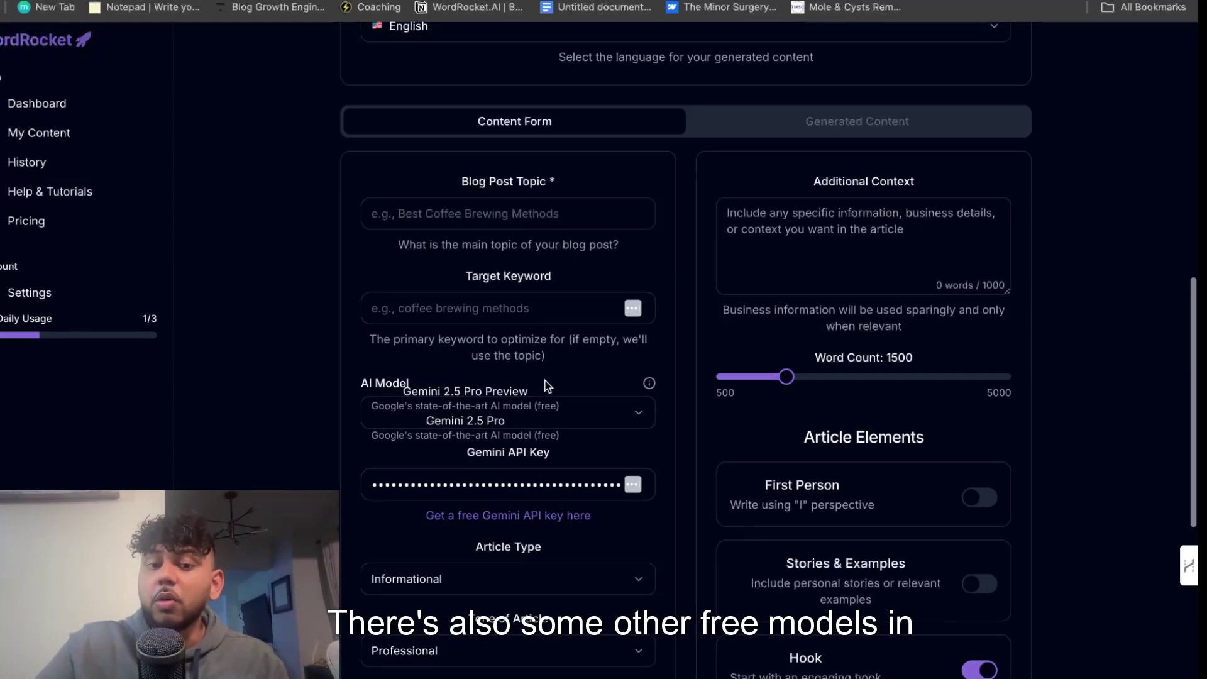
pyautogui.click(542, 402)
pyautogui.click(493, 160)
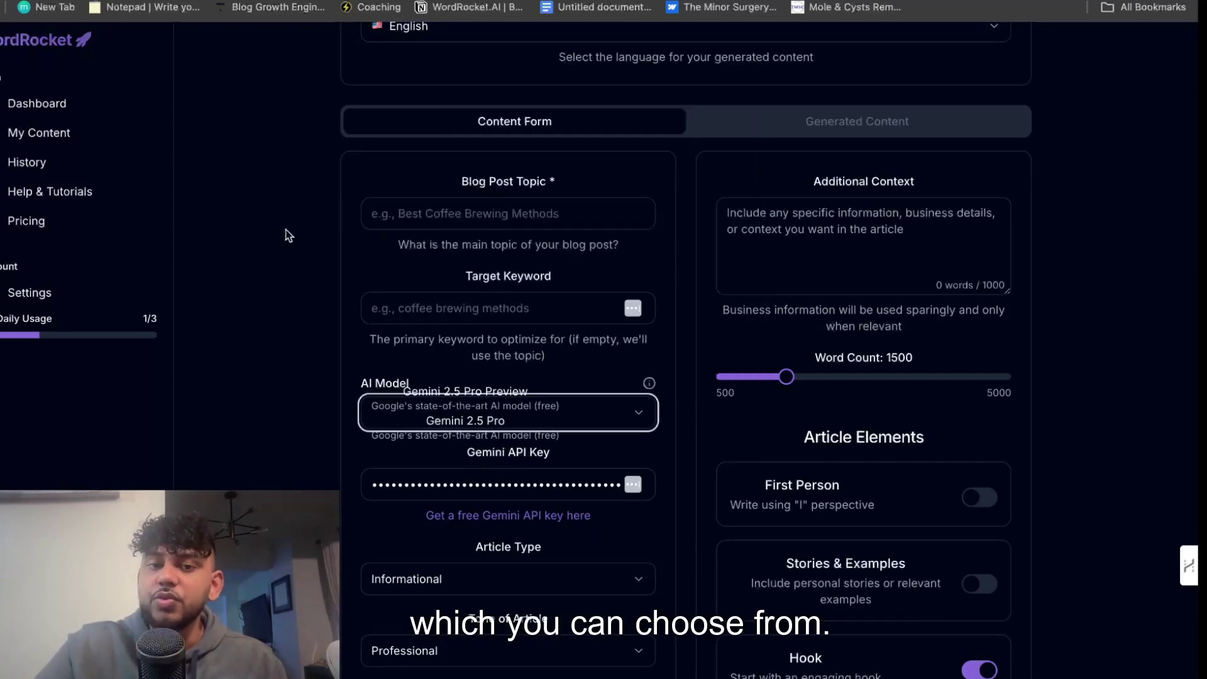
# Recheck the free models, keep the current one, and go to the templates Dashboard.
pyautogui.scroll(10, 314, 236)
pyautogui.scroll(-10, 612, 226)
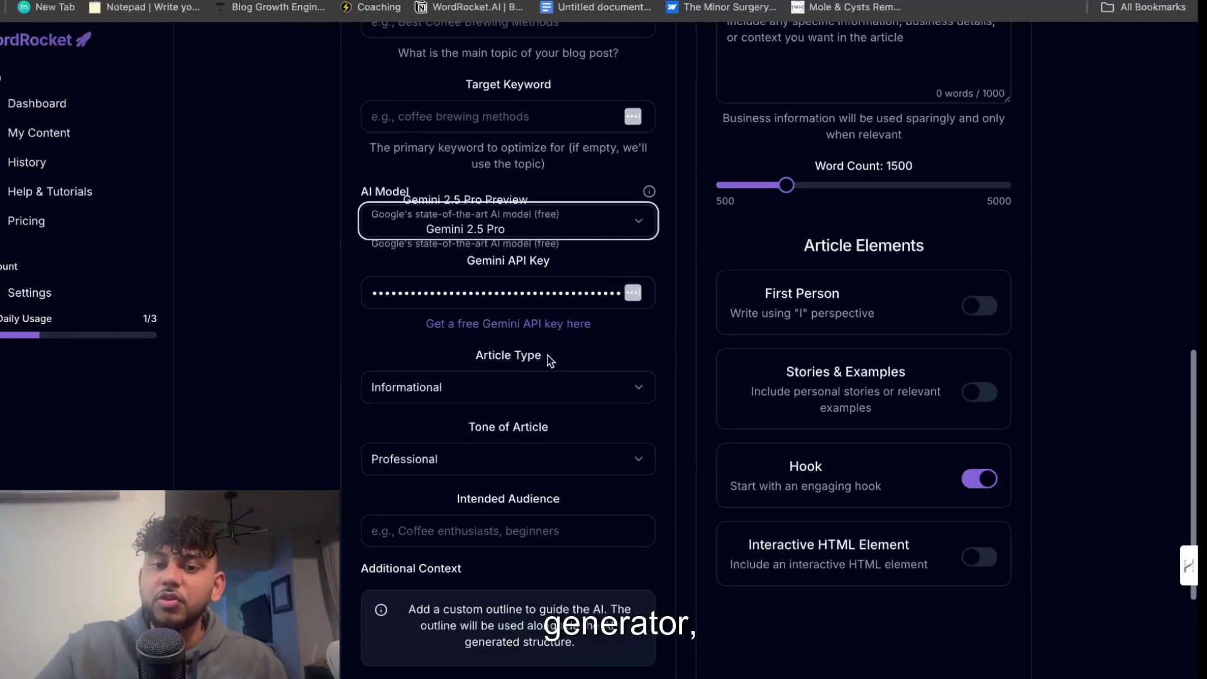
pyautogui.click(511, 218)
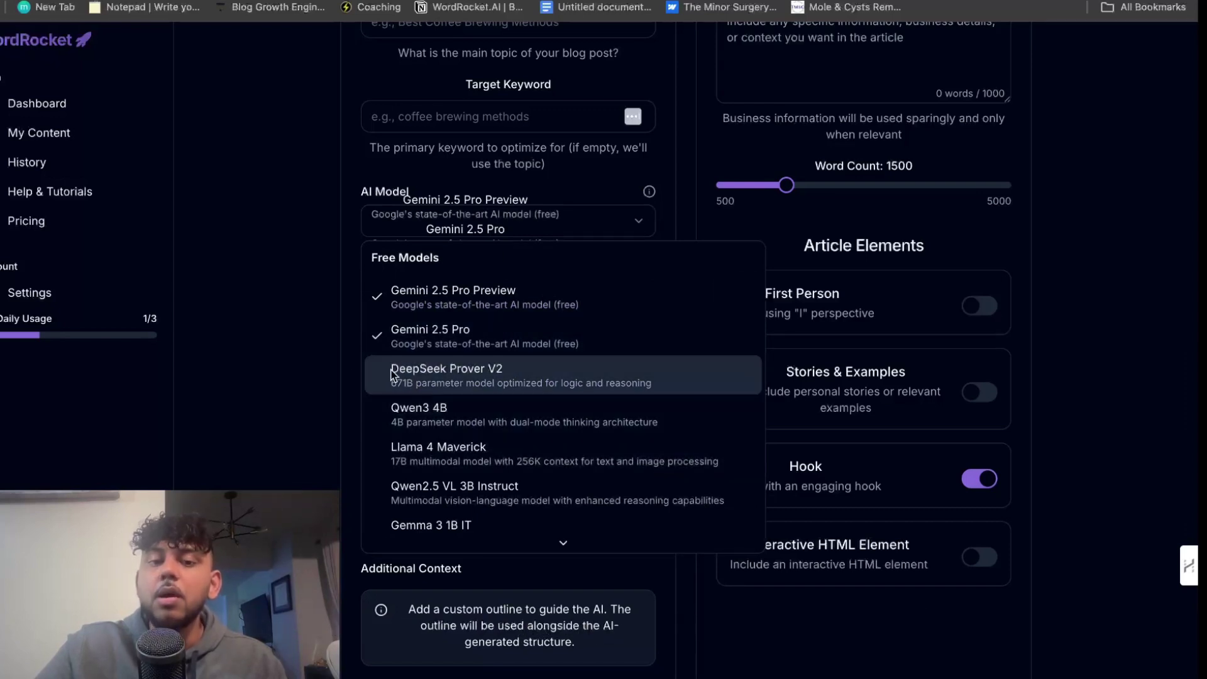
pyautogui.click(310, 350)
pyautogui.scroll(1, 310, 350)
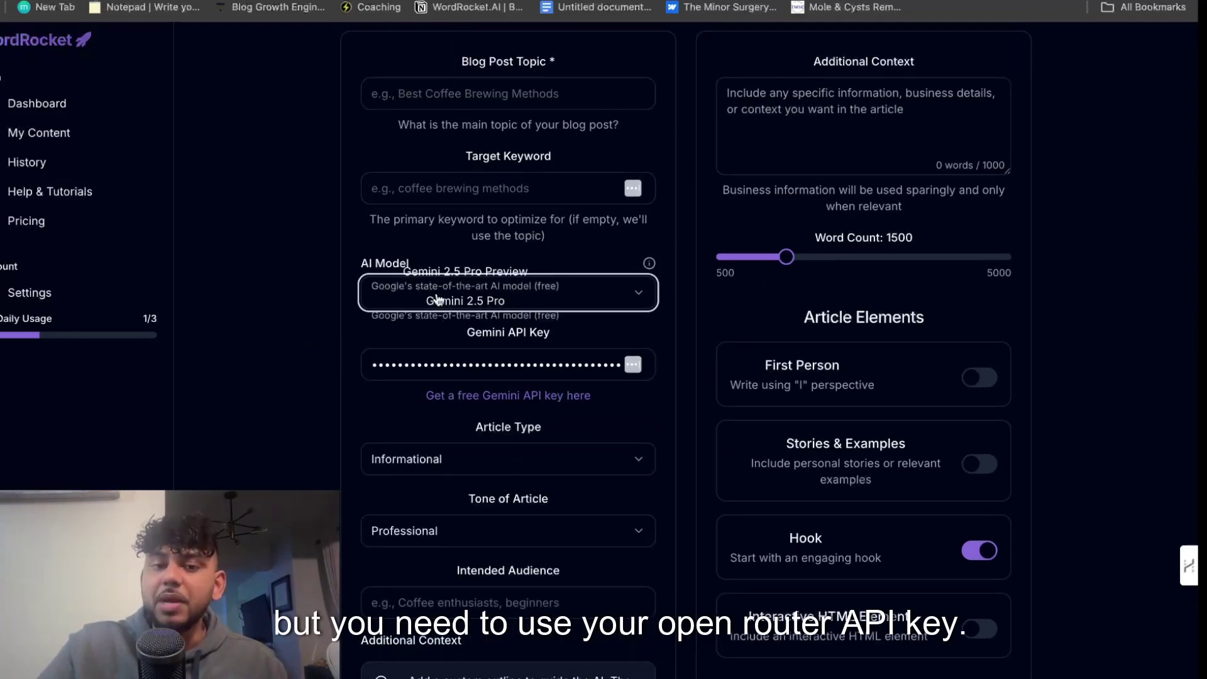
pyautogui.click(53, 103)
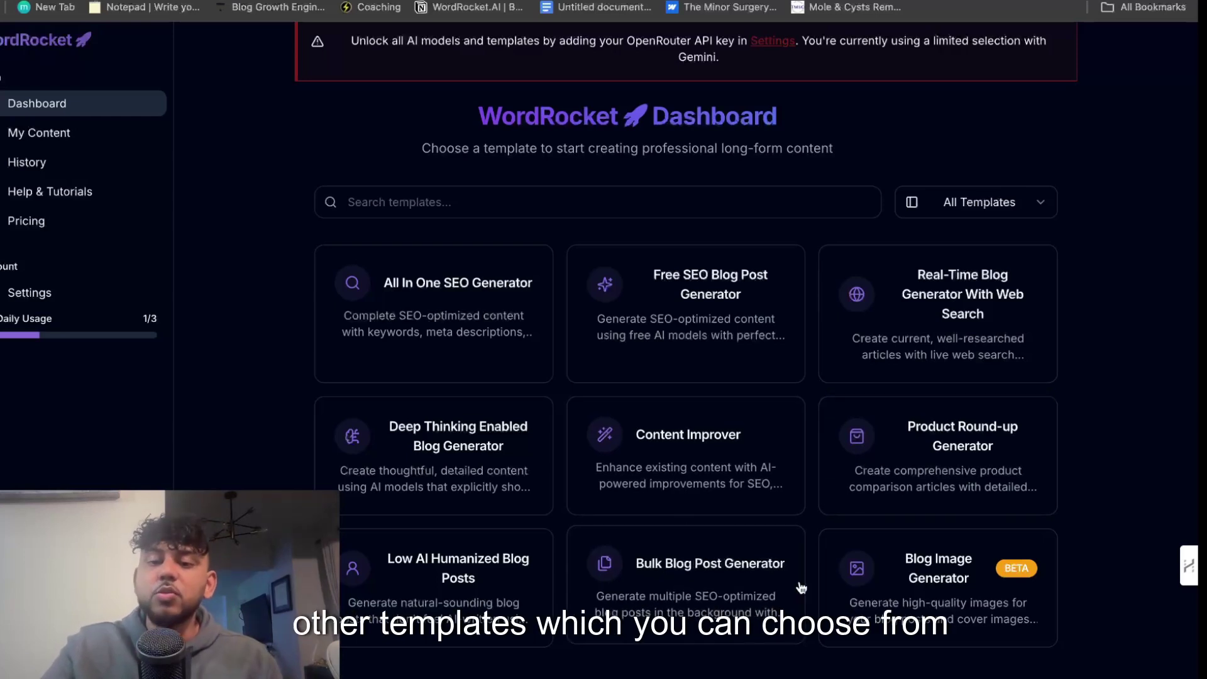
pyautogui.click(874, 582)
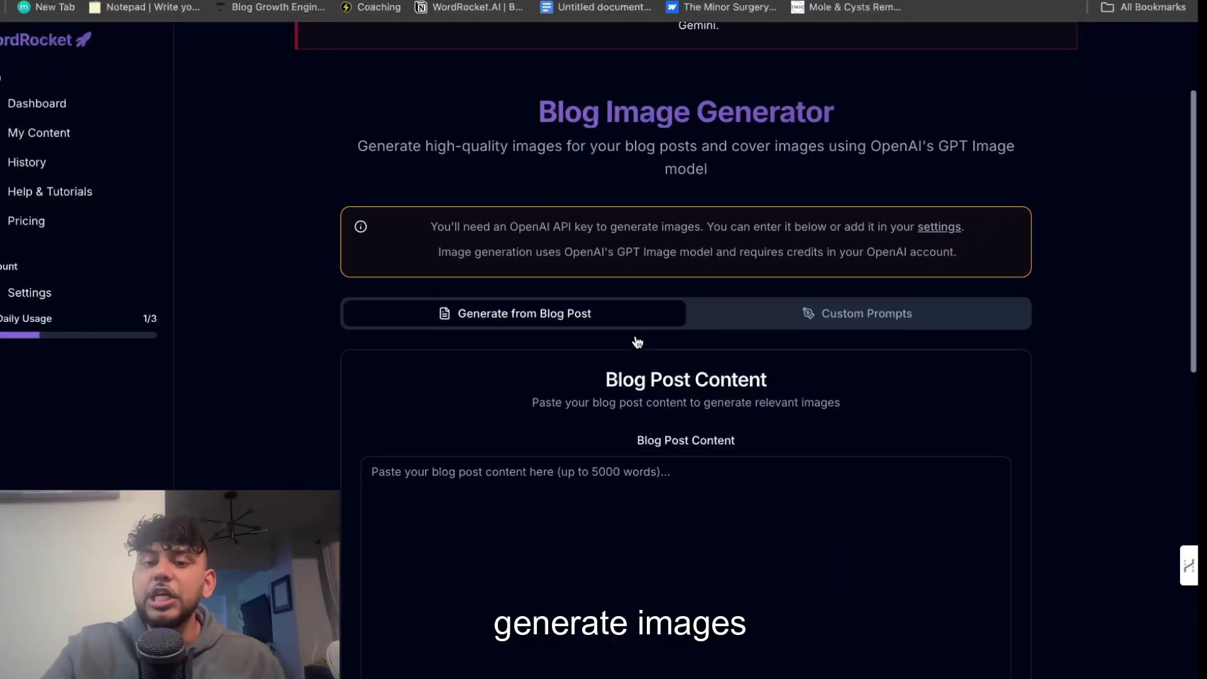
pyautogui.scroll(-2, 636, 339)
pyautogui.scroll(2, 637, 337)
pyautogui.scroll(2, 637, 340)
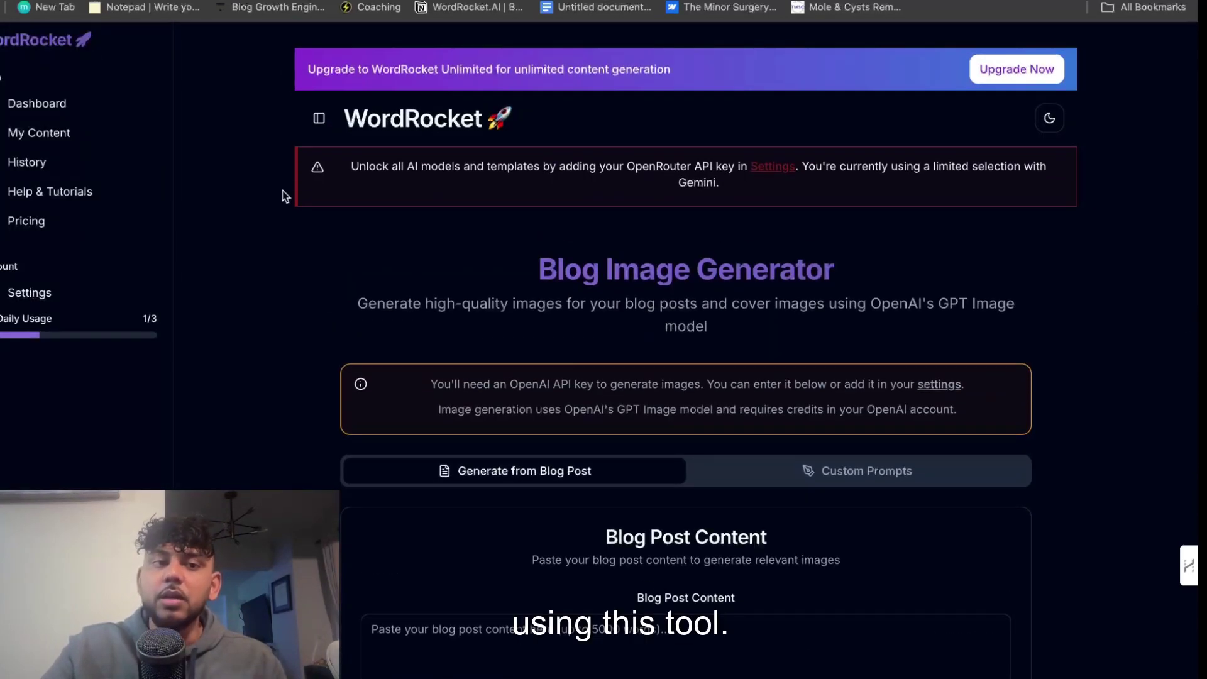
pyautogui.click(39, 101)
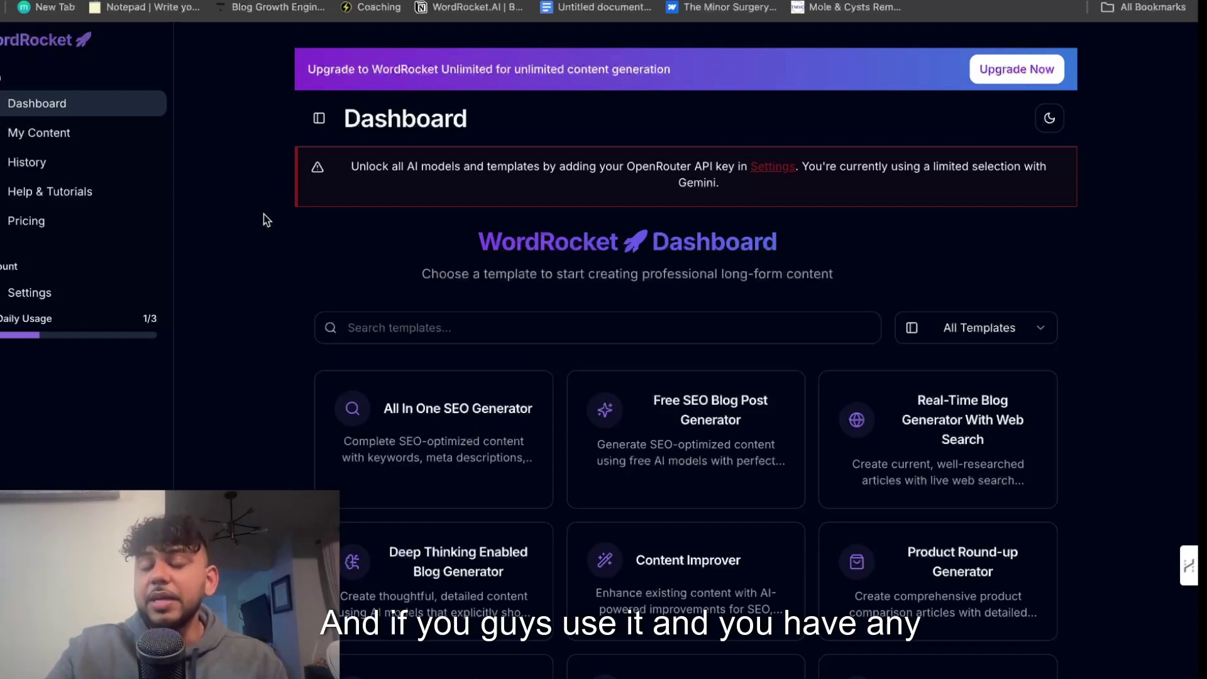